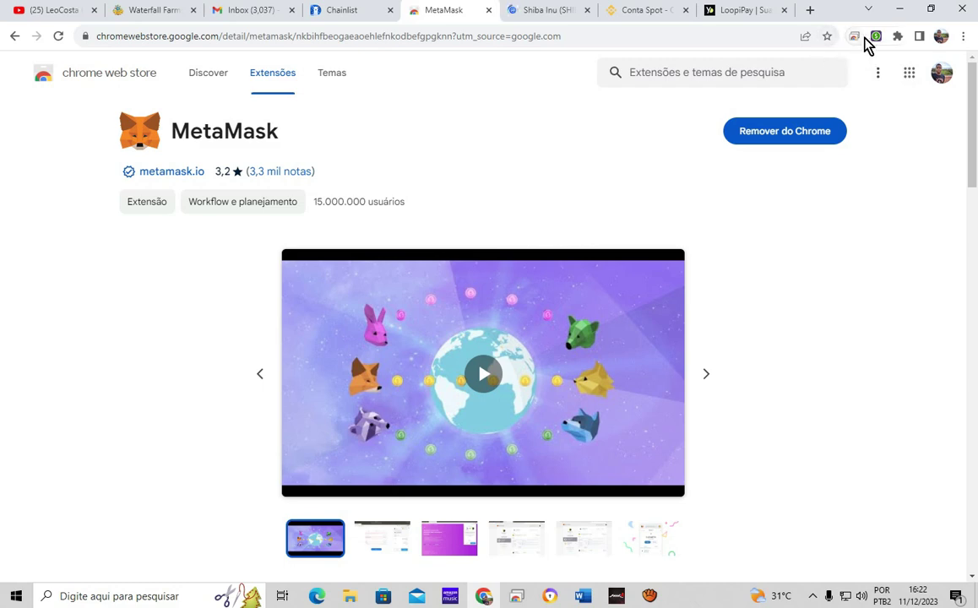
Step: Pin the MetaMask extension so it stays visible in the browser
left_click(896, 37)
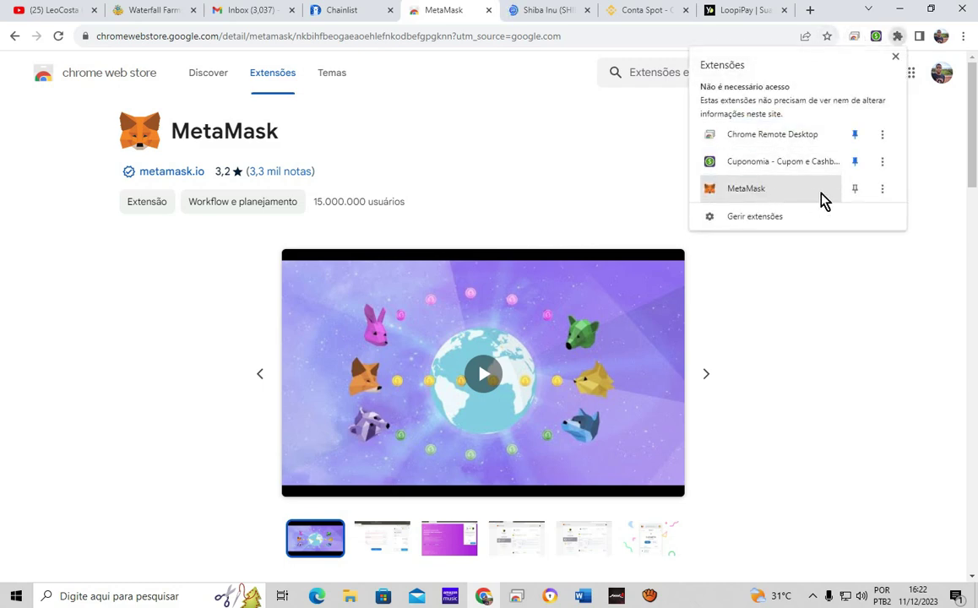
left_click(855, 193)
left_click(945, 187)
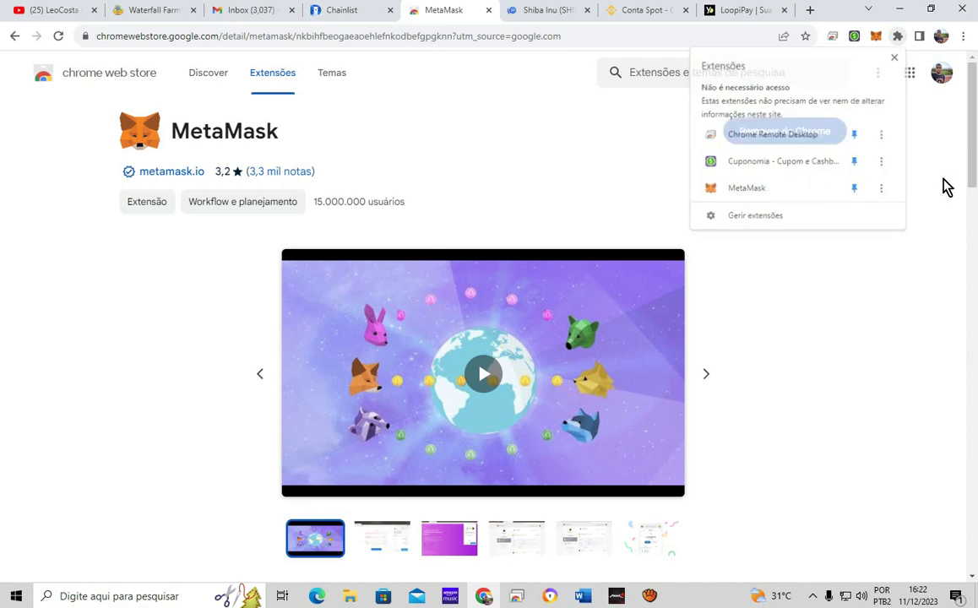
Step: Open the MetaMask wallet and dismiss its What's new notice and all the introductory tips
left_click(876, 37)
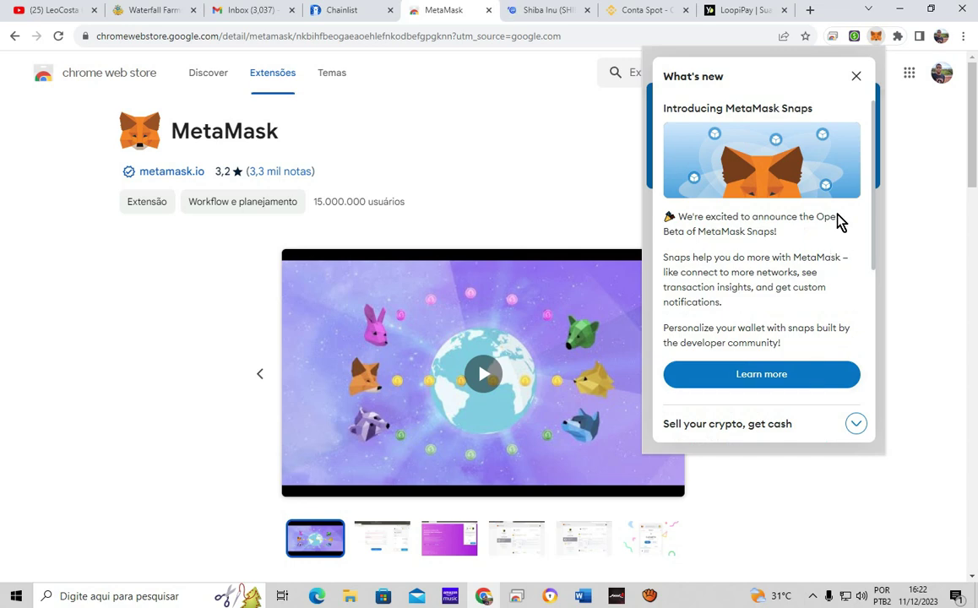
left_click(856, 76)
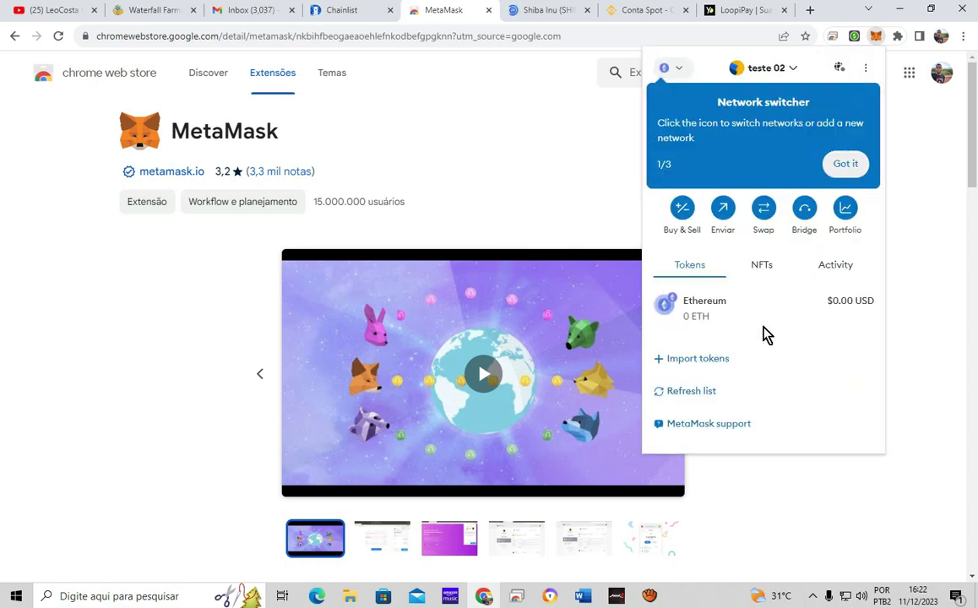
left_click(848, 166)
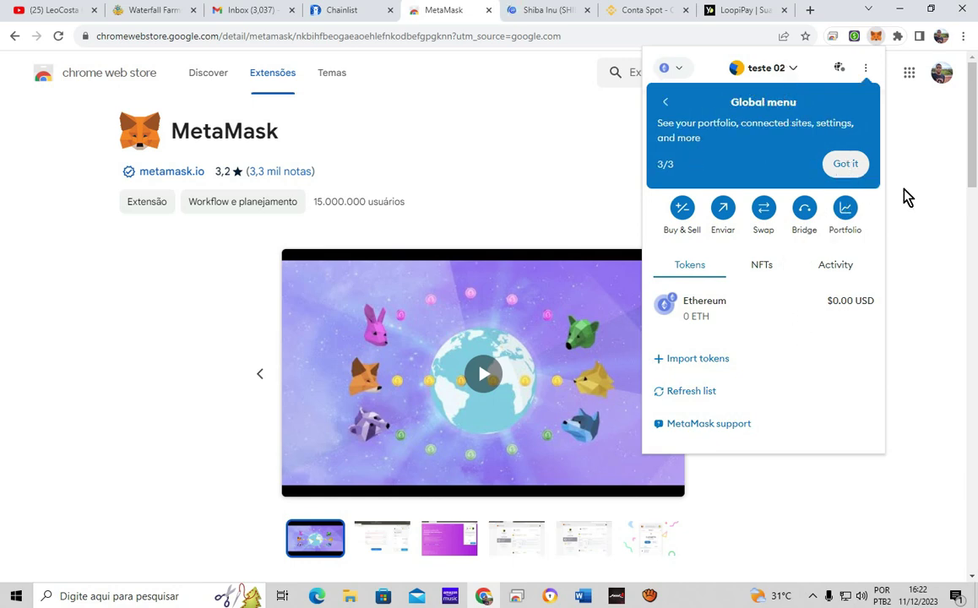
left_click(845, 164)
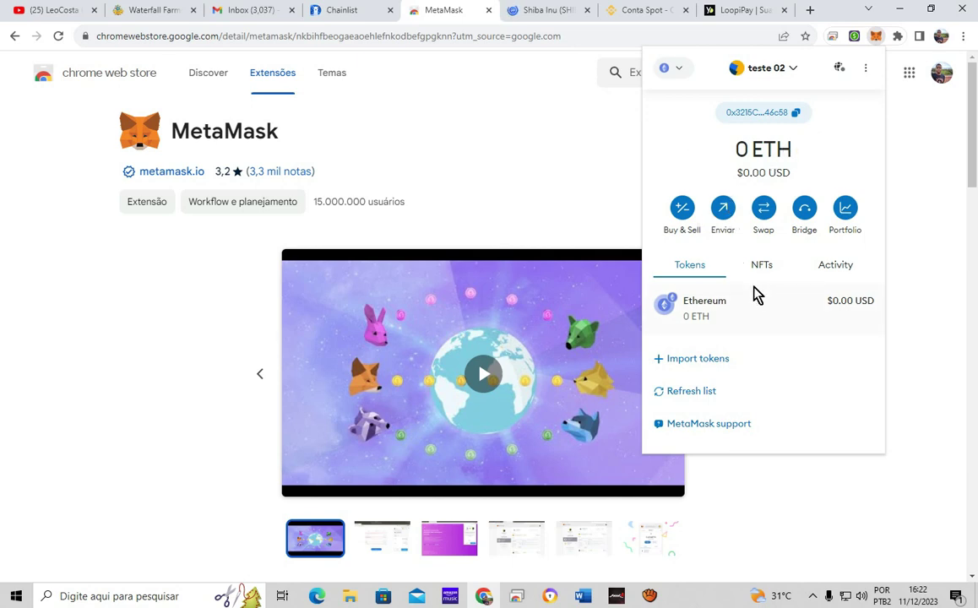
Step: Switch to Binance, find SHIB in the Spot wallet by searching "shib", and open its withdrawal form
left_click(642, 10)
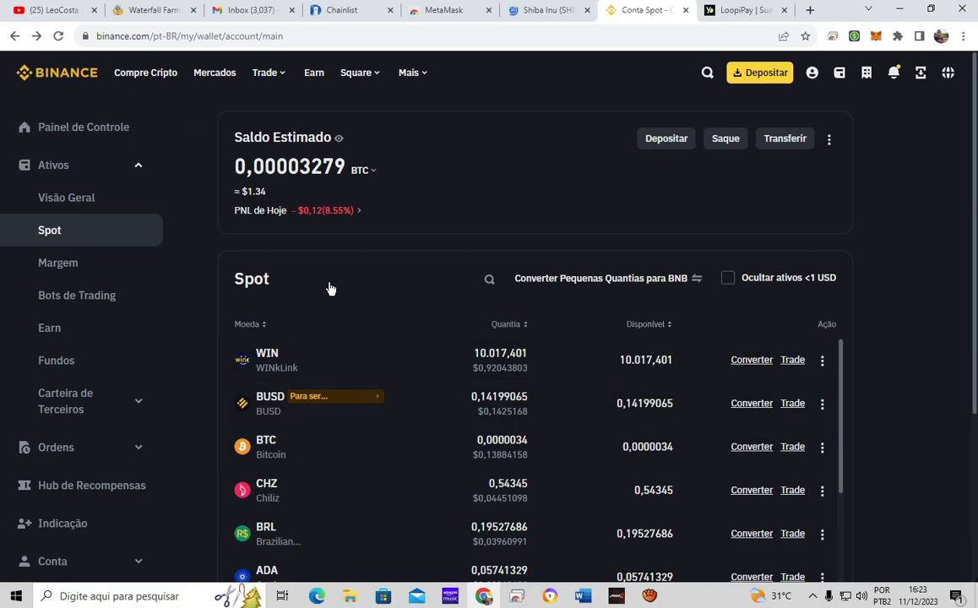
mouse_move(838, 72)
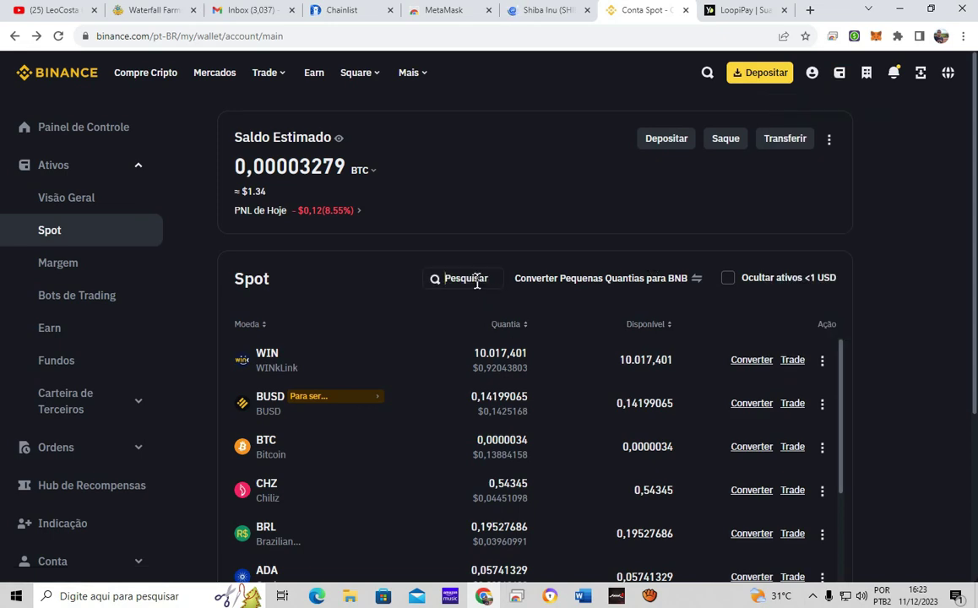
left_click(477, 283)
type("shib")
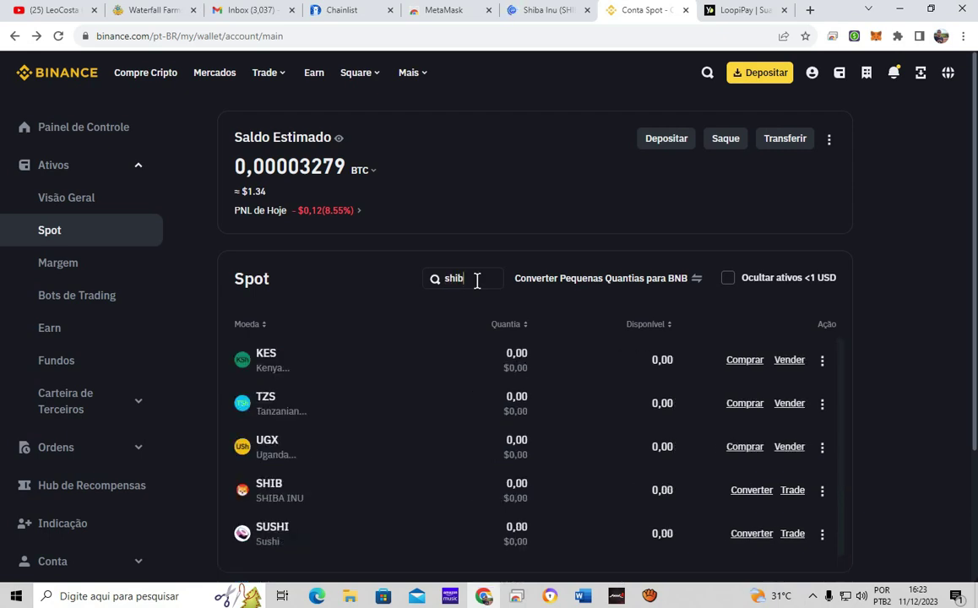
left_click(823, 367)
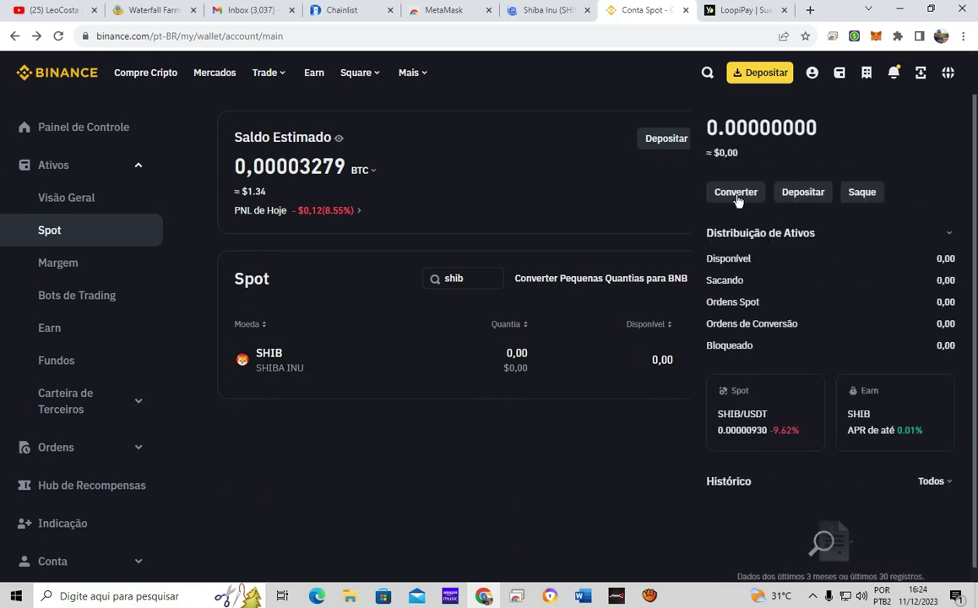
left_click(863, 191)
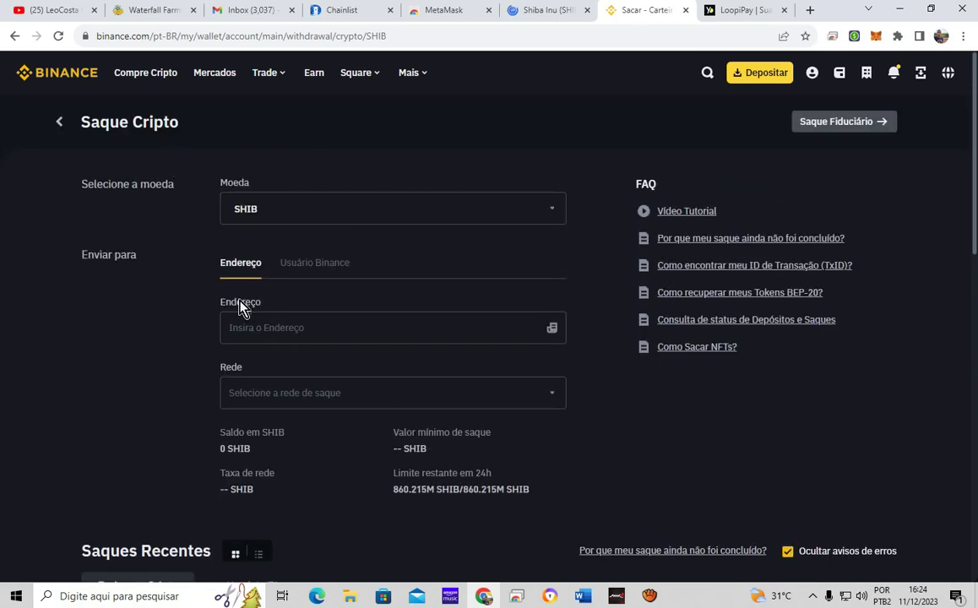
Step: Open the MetaMask wallet over the SHIB withdrawal form and dismiss its What's new notice
left_click(312, 319)
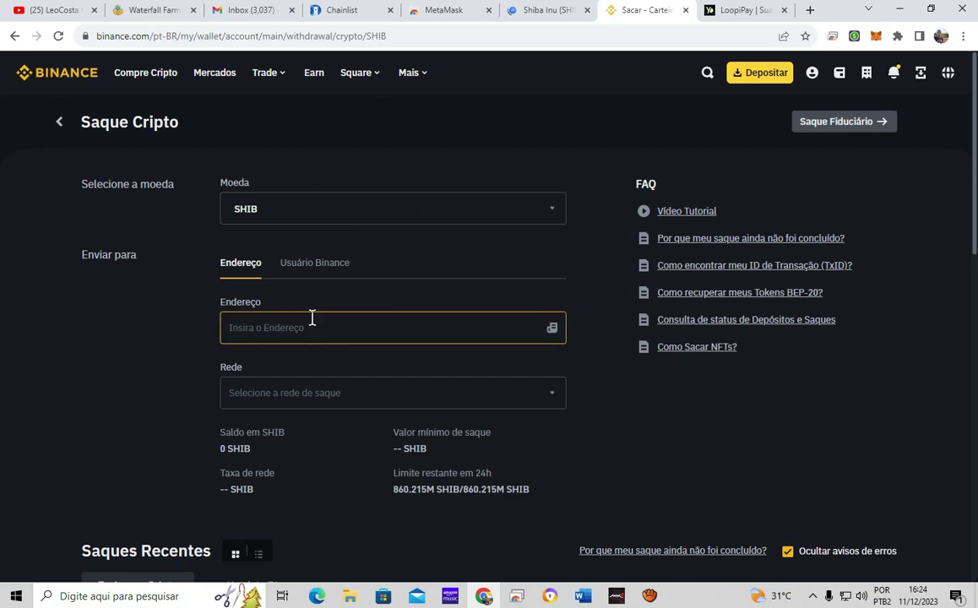
left_click(876, 37)
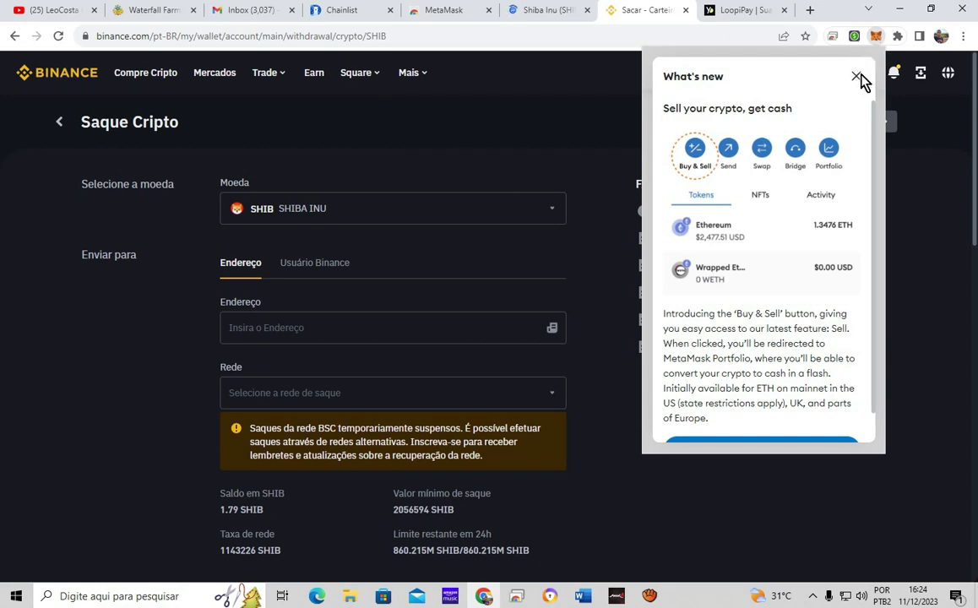
left_click(856, 78)
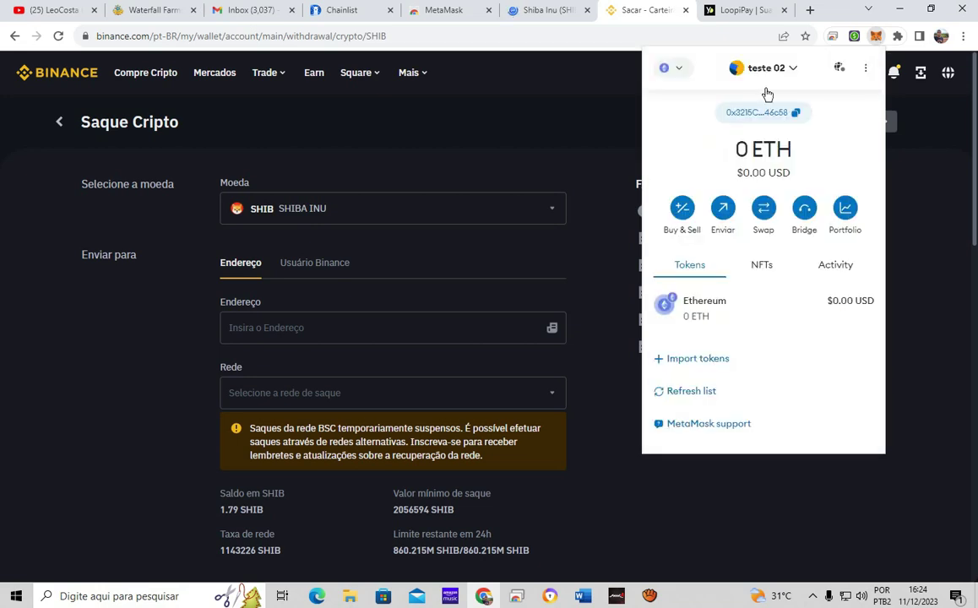
Step: Copy the wallet address of the MetaMask account teste 02
left_click(764, 113)
left_click(794, 113)
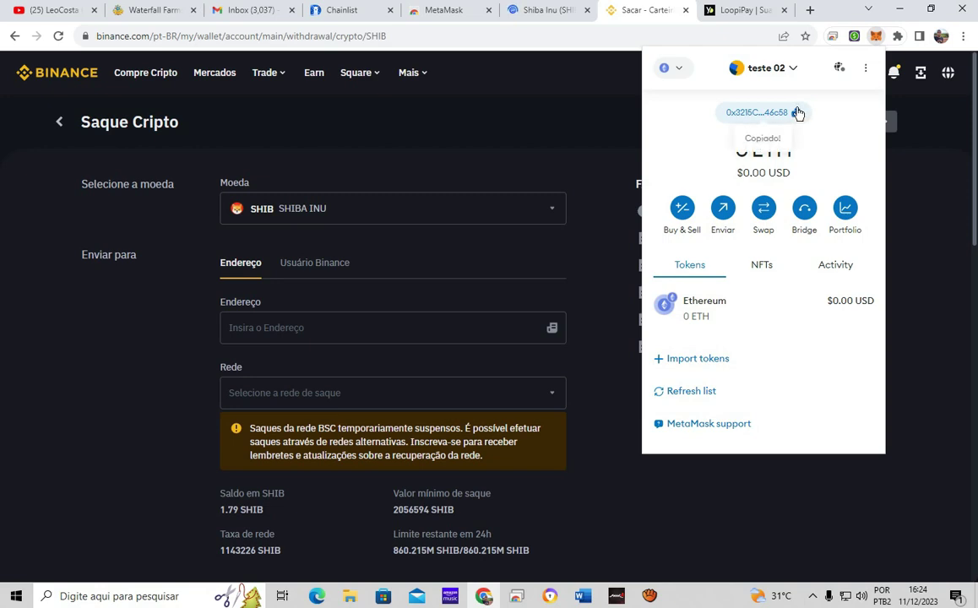
left_click(267, 326)
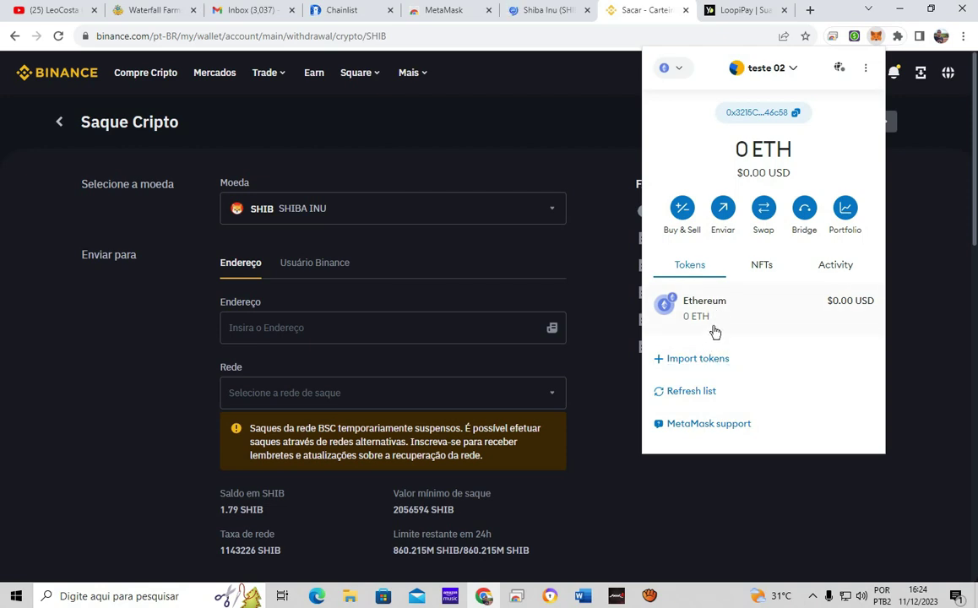
Step: Switch MetaMask to Account 1, copy its wallet address, and paste it as the SHIB withdrawal address
left_click(781, 68)
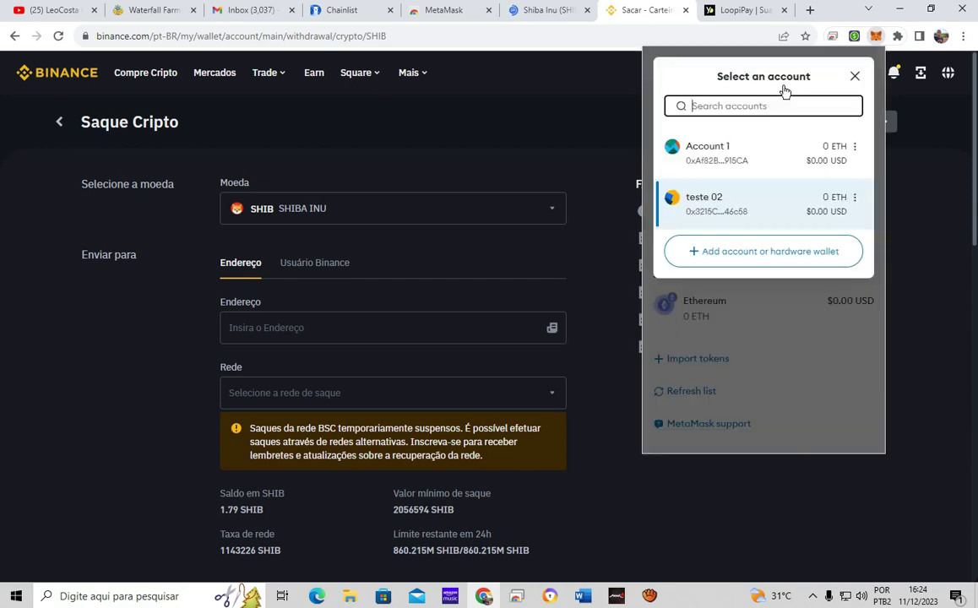
left_click(720, 157)
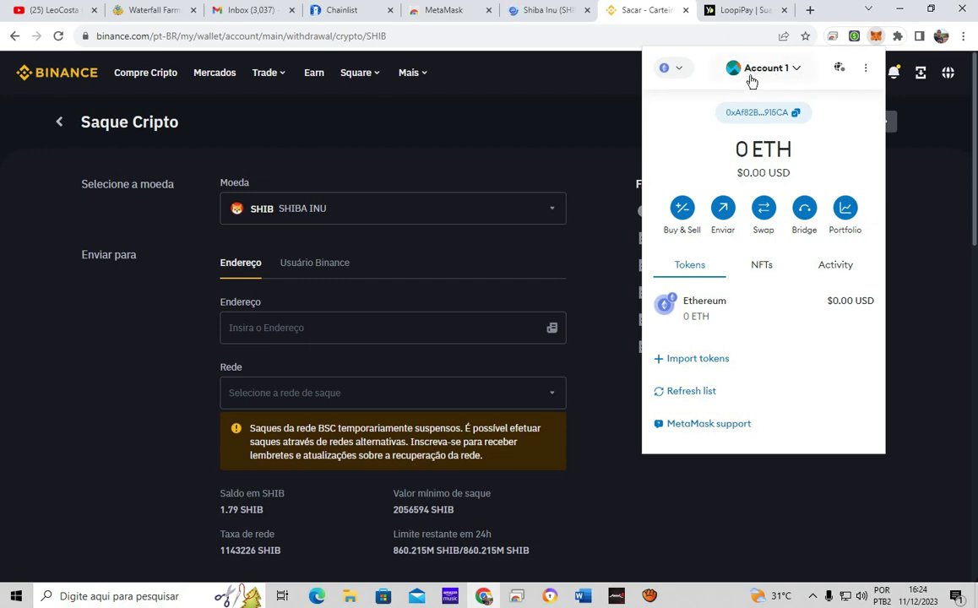
left_click(802, 117)
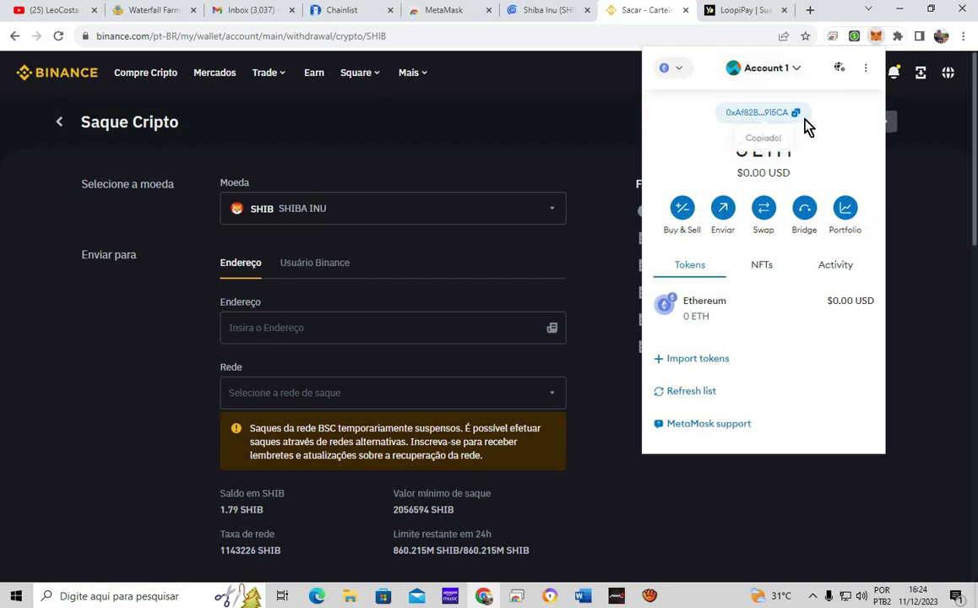
left_click(283, 330)
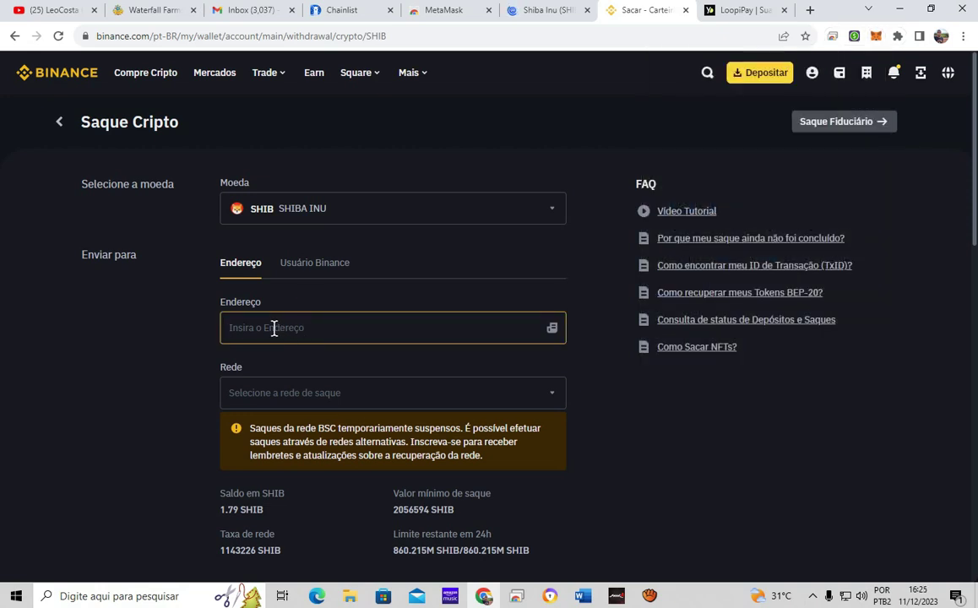
key("ctrl+v")
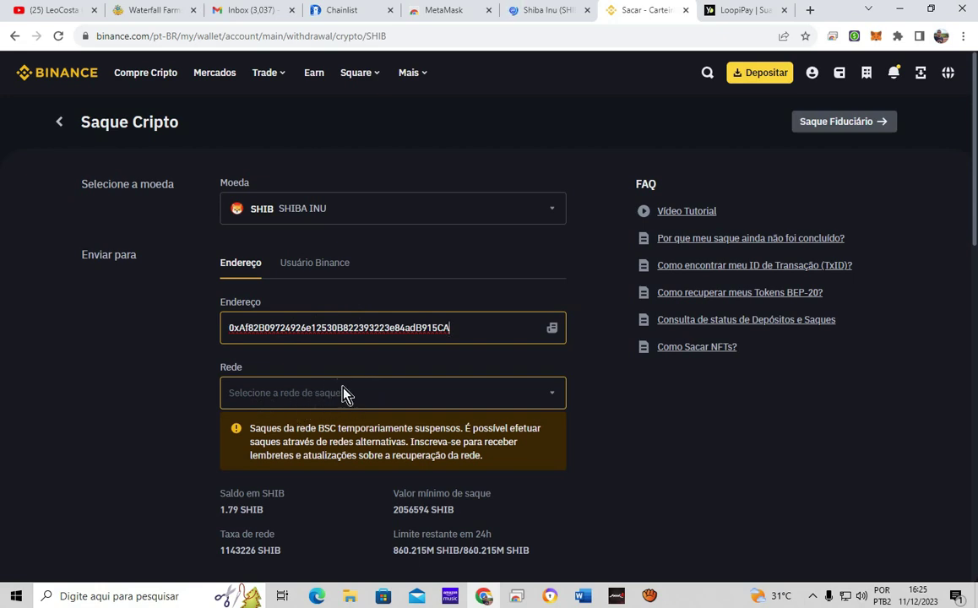
Step: Choose ETH Ethereum (ERC20) as the withdrawal network and review the amount limit and fee, leaving the amount empty
scroll(597, 363, "down", 1)
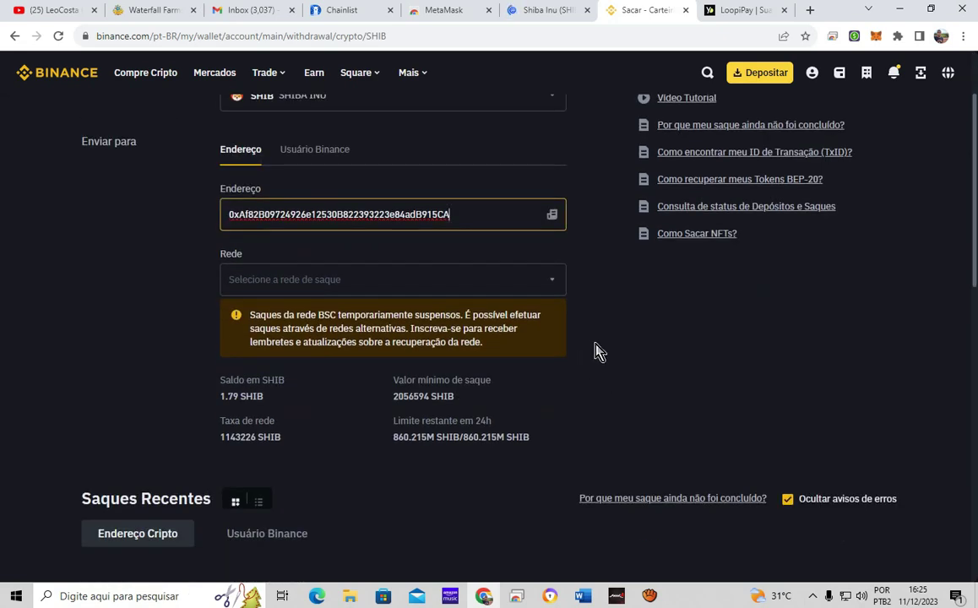
left_click(548, 289)
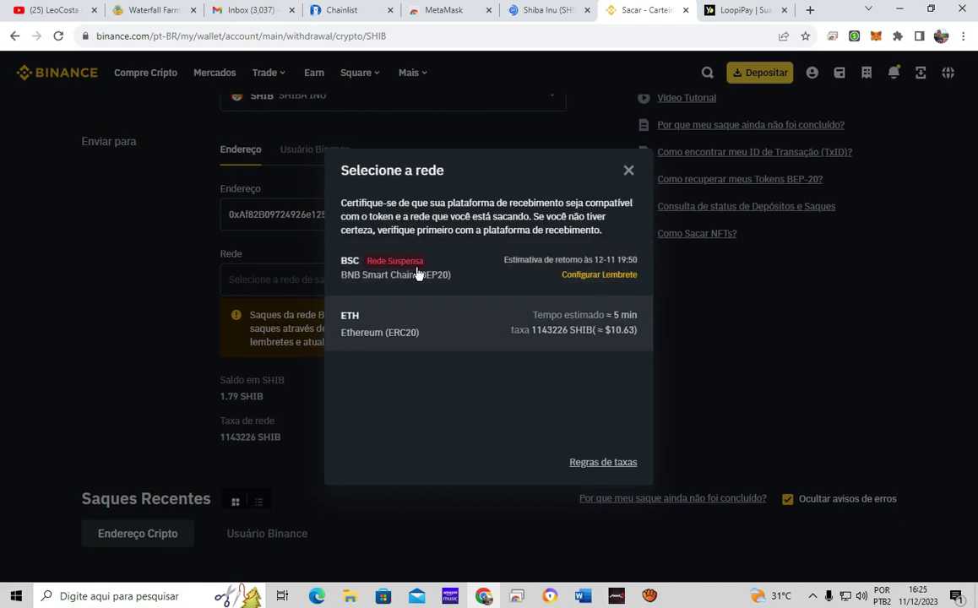
left_click(379, 336)
scroll(577, 463, "up", 1)
left_click(364, 460)
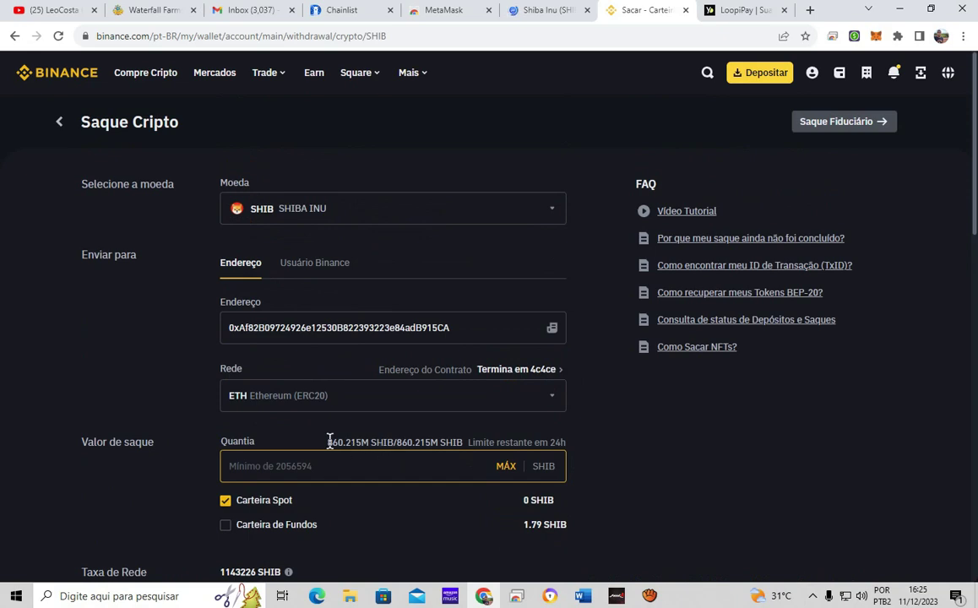
left_click_drag(329, 440, 451, 439)
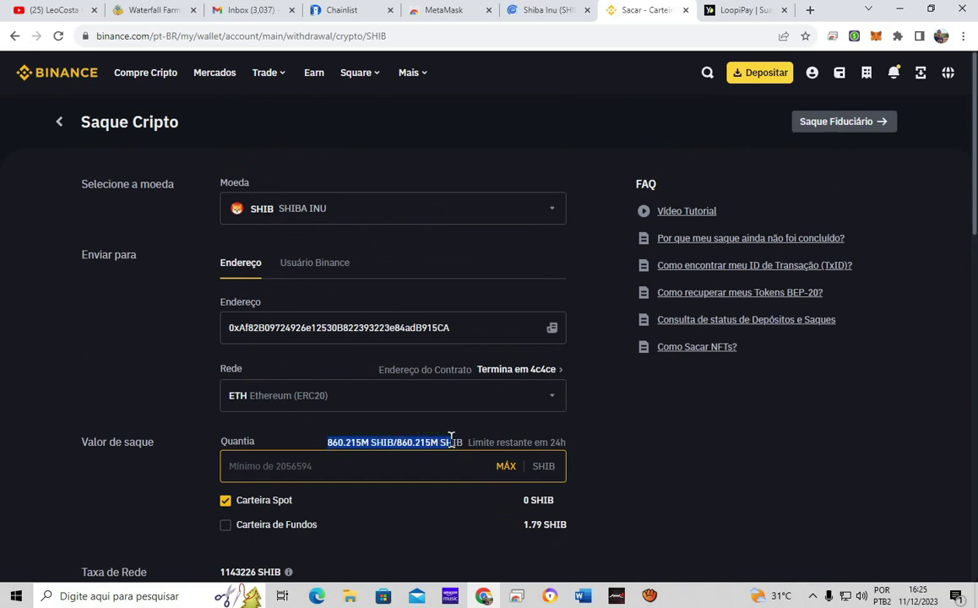
left_click(451, 439)
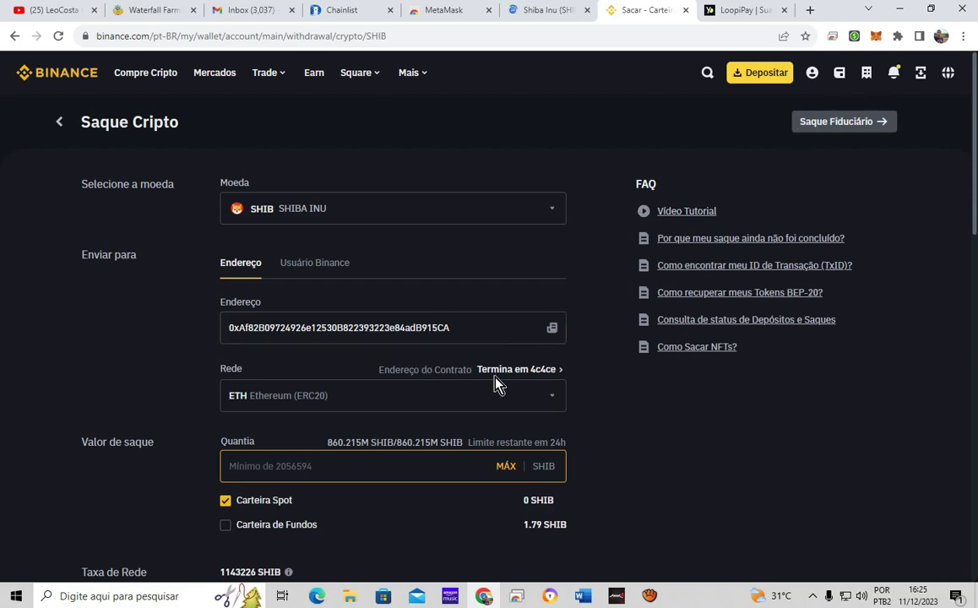
scroll(545, 507, "down", 2)
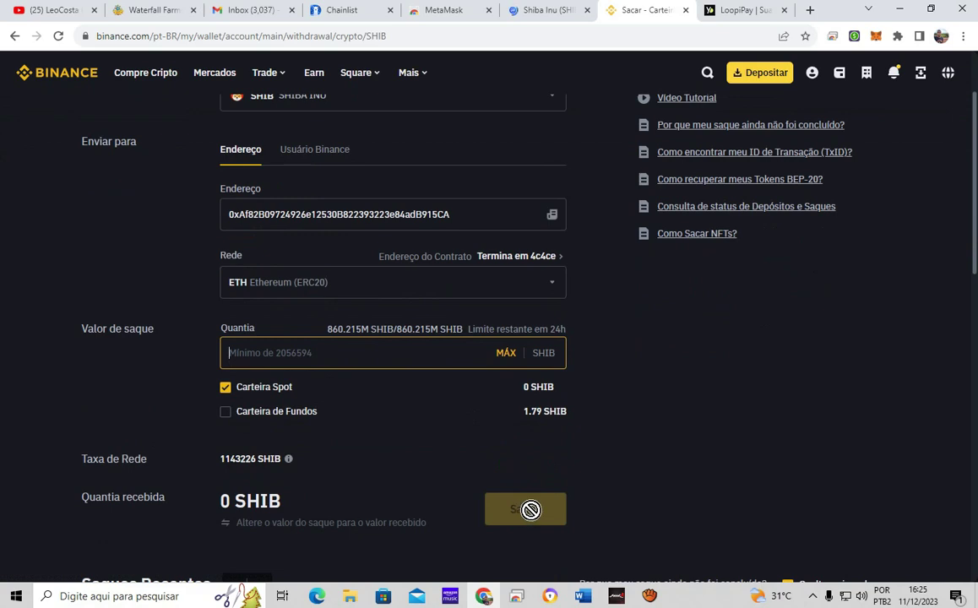
Step: Open MetaMask, dismiss its What's new notice, and switch the wallet's network to BNB Chain
left_click(874, 37)
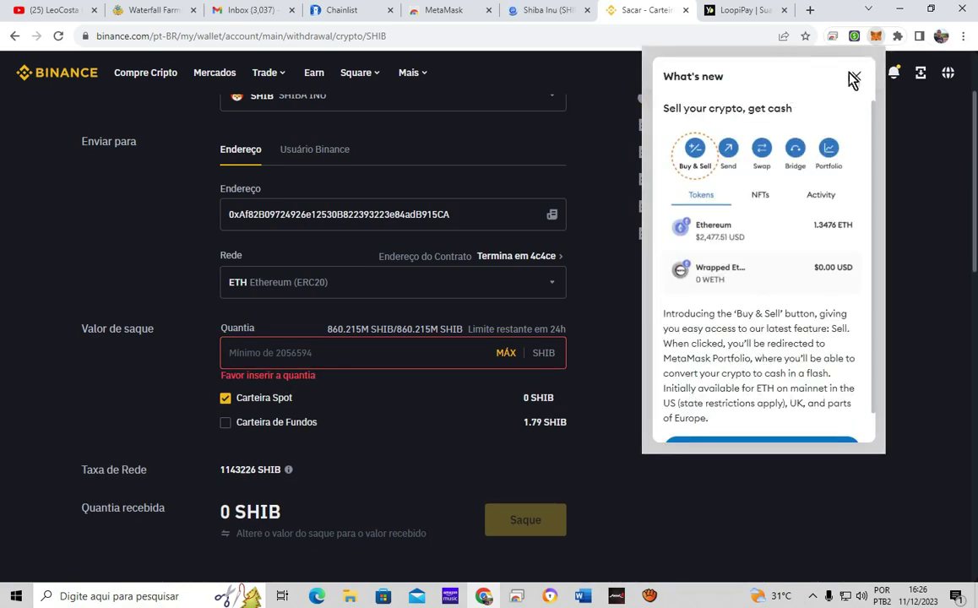
left_click(855, 76)
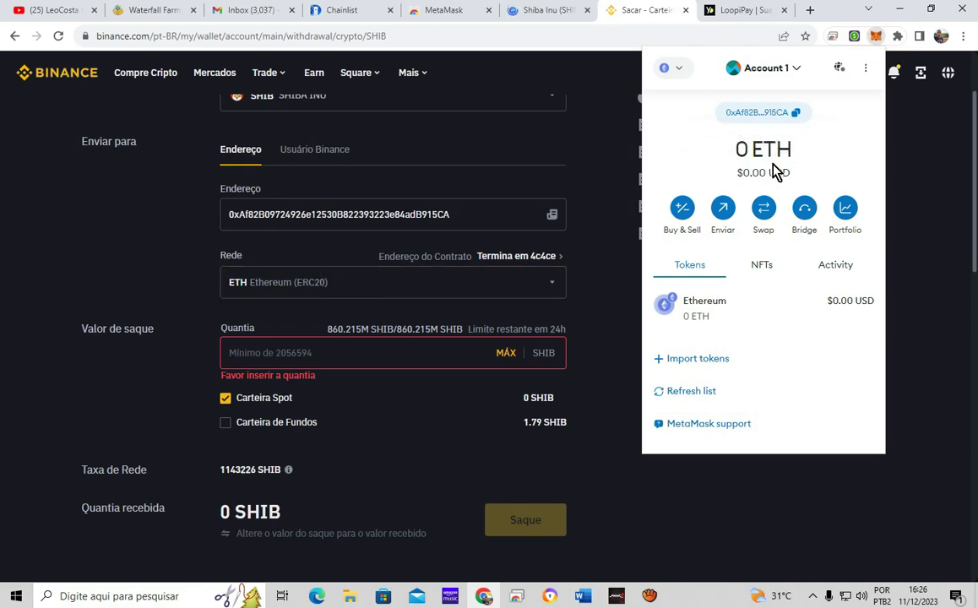
left_click(664, 68)
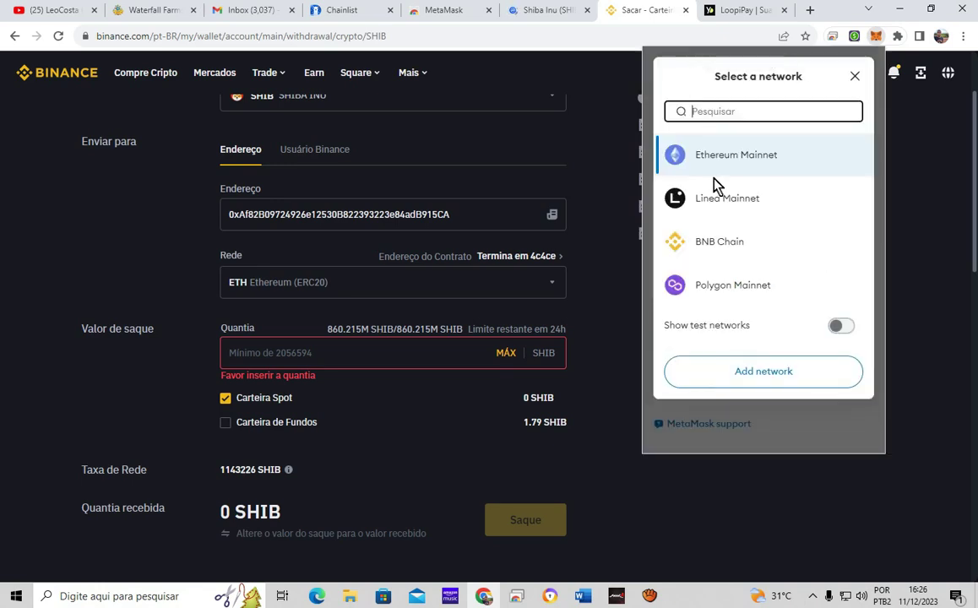
left_click(753, 252)
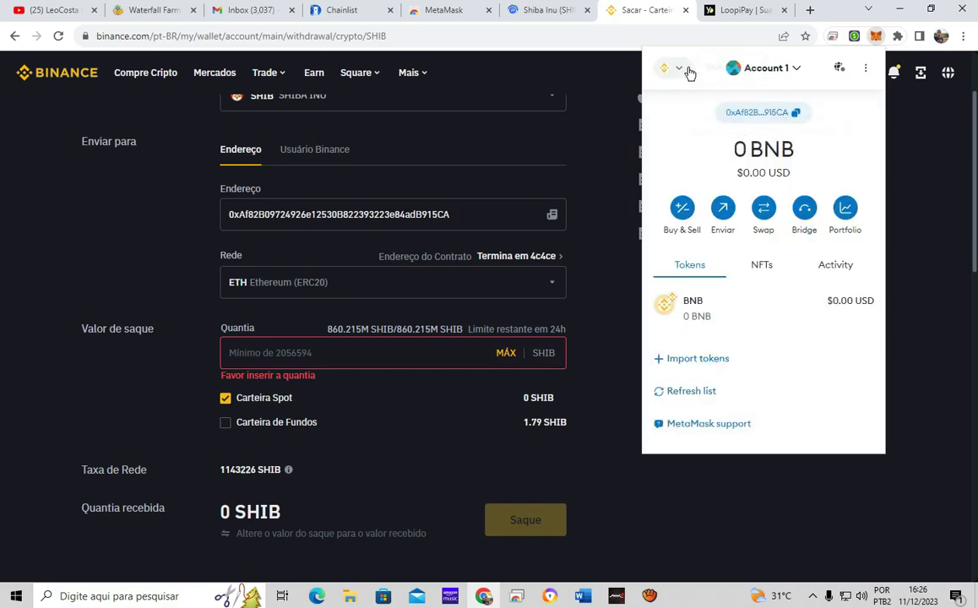
Step: Switch the MetaMask wallet's network back to Ethereum Mainnet and check that ETH is its currency
left_click(683, 70)
key("Escape")
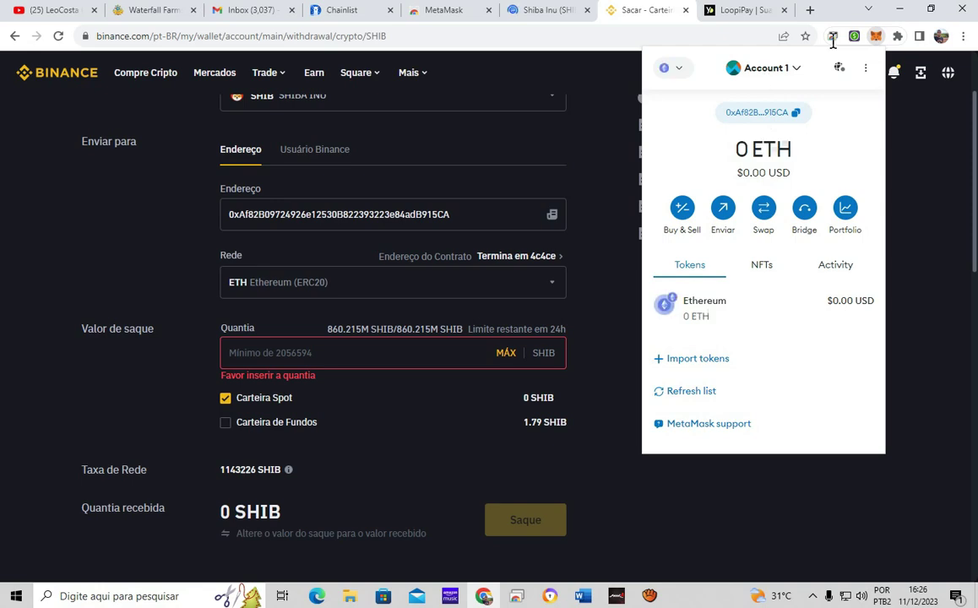
left_click_drag(750, 149, 789, 149)
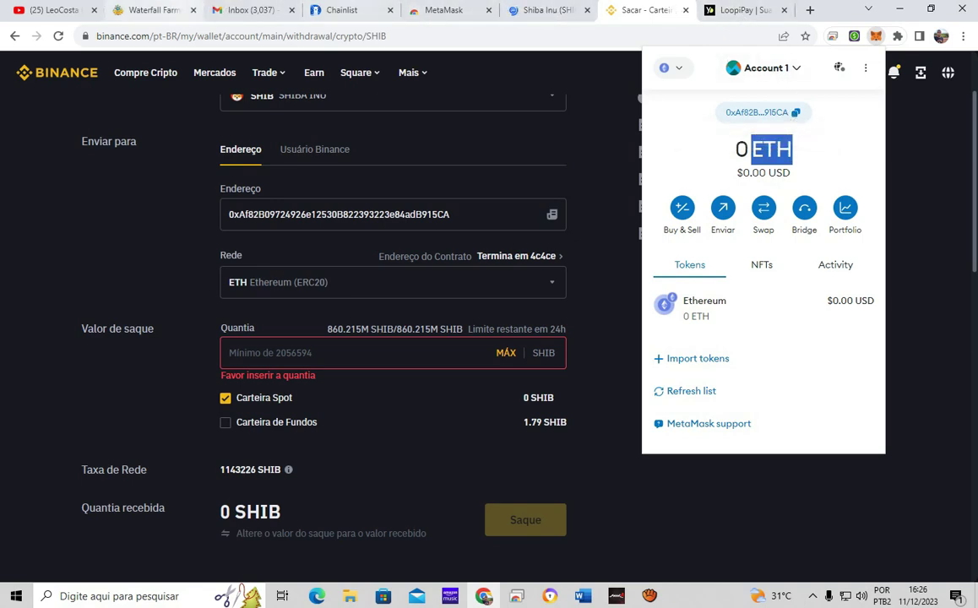
Step: Switch to the Shiba Inu page on CoinMarketCap and copy the token's Ethereum contract address
left_click(541, 10)
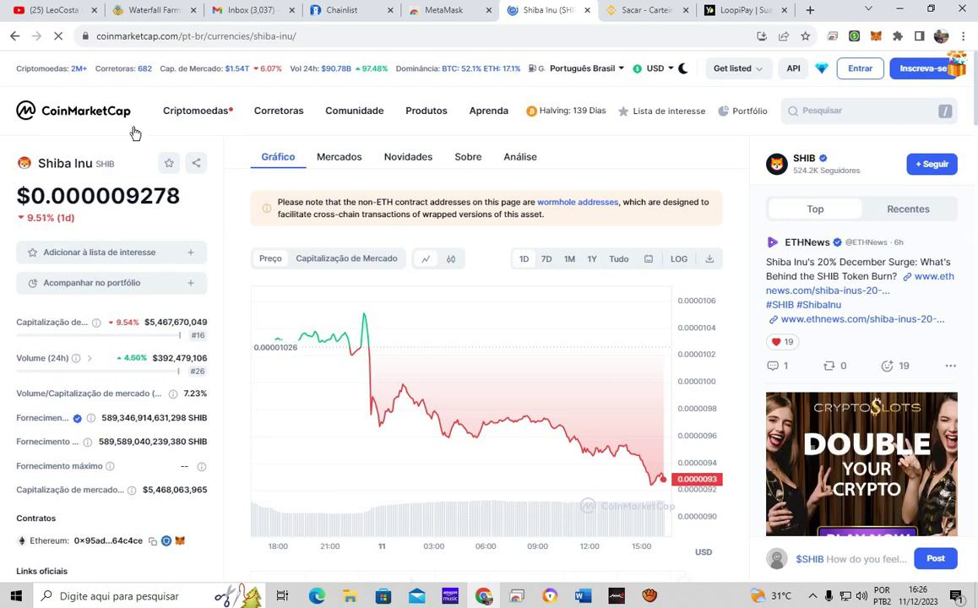
left_click(826, 113)
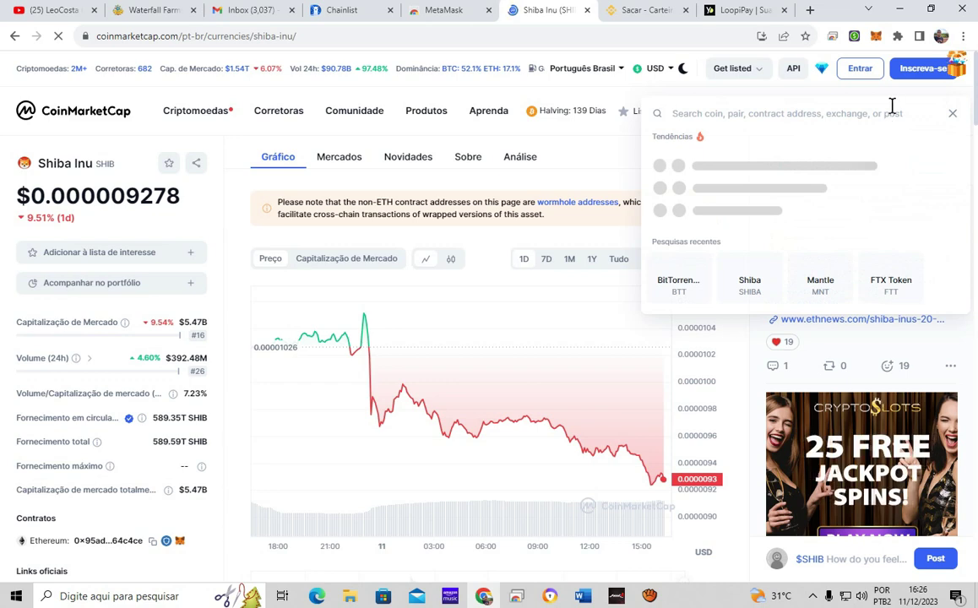
left_click(954, 114)
scroll(642, 172, "down", 3)
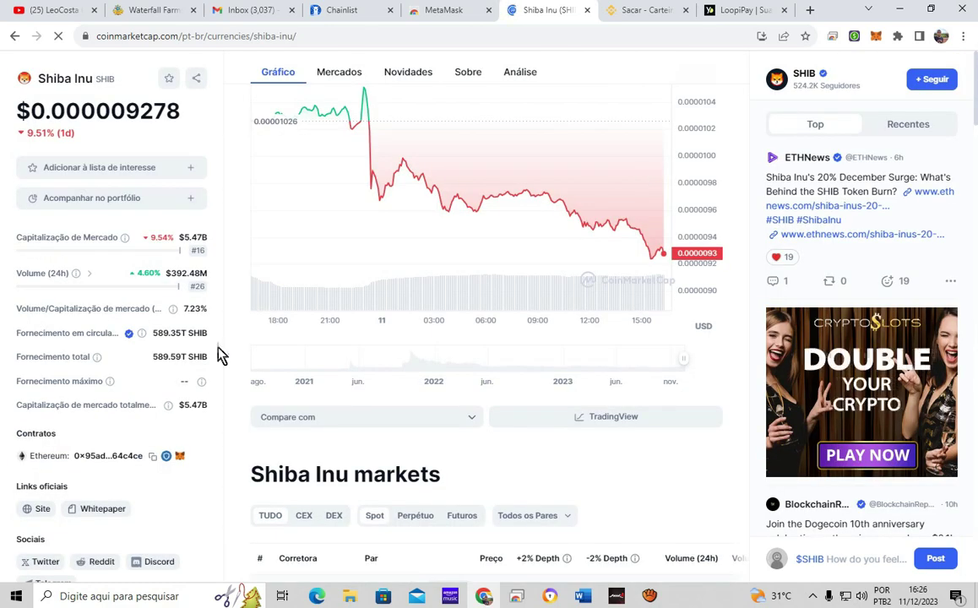
scroll(153, 344, "down", 6)
scroll(202, 345, "up", 5)
scroll(186, 345, "up", 3)
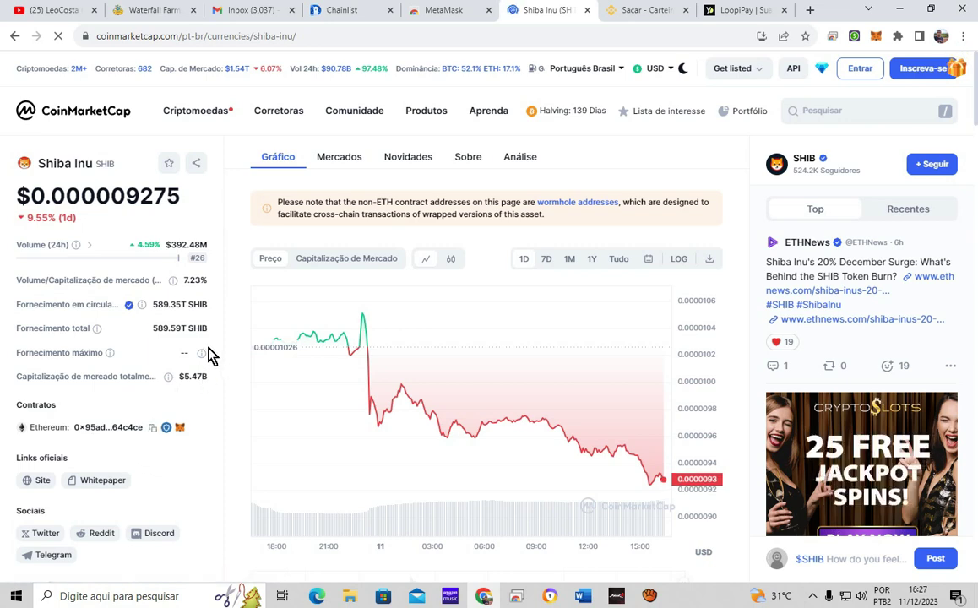
left_click(152, 428)
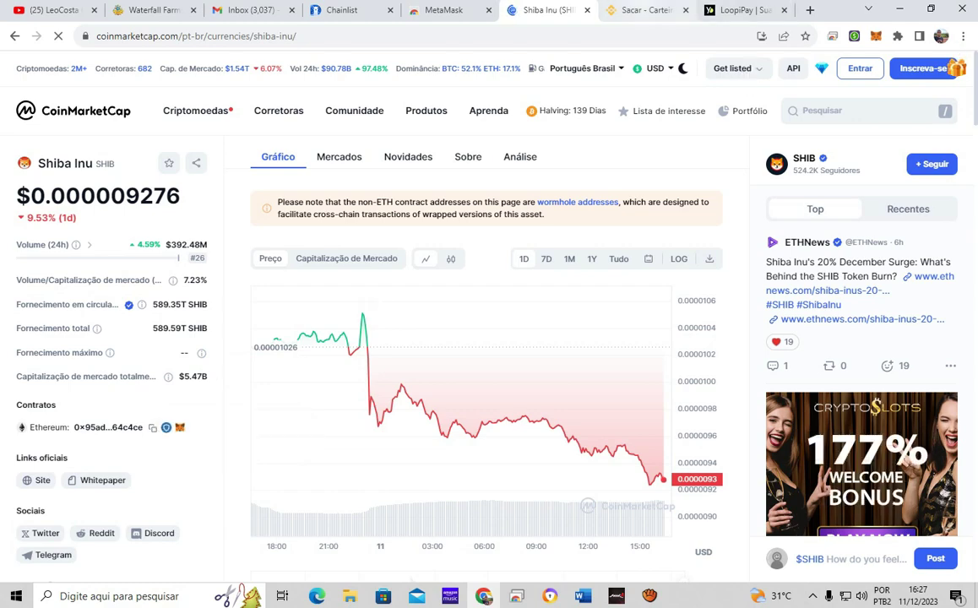
left_click(646, 10)
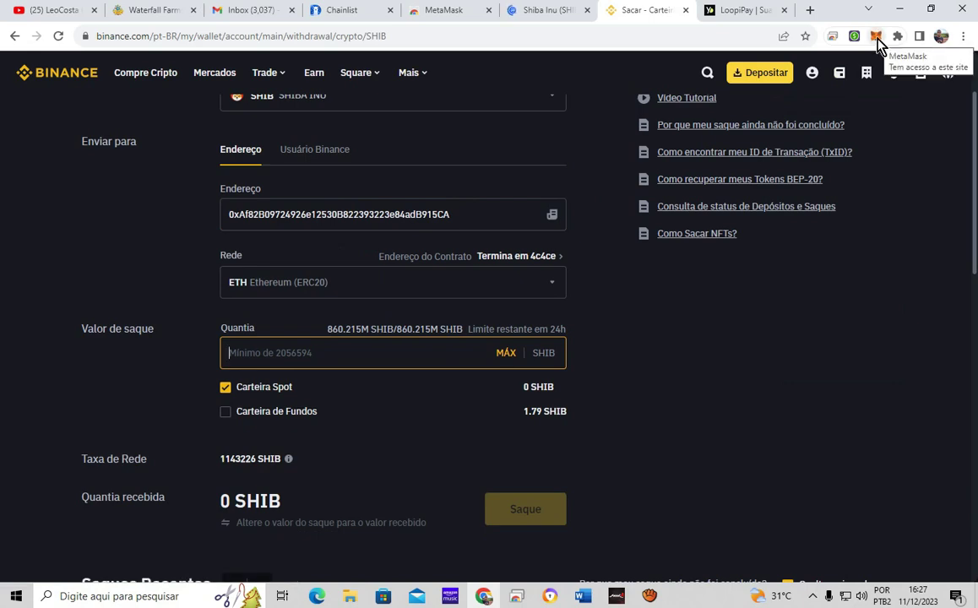
left_click(527, 11)
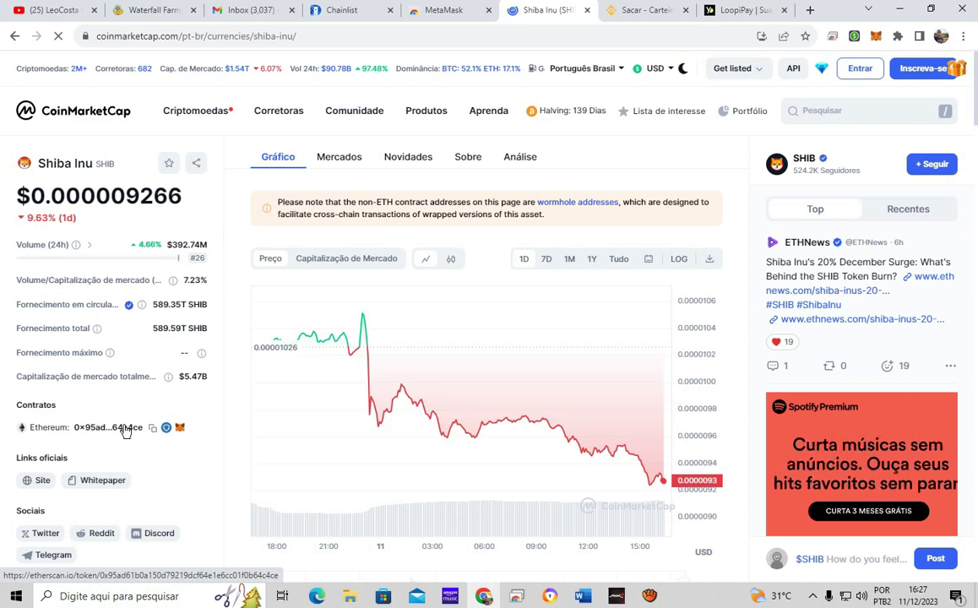
left_click(155, 430)
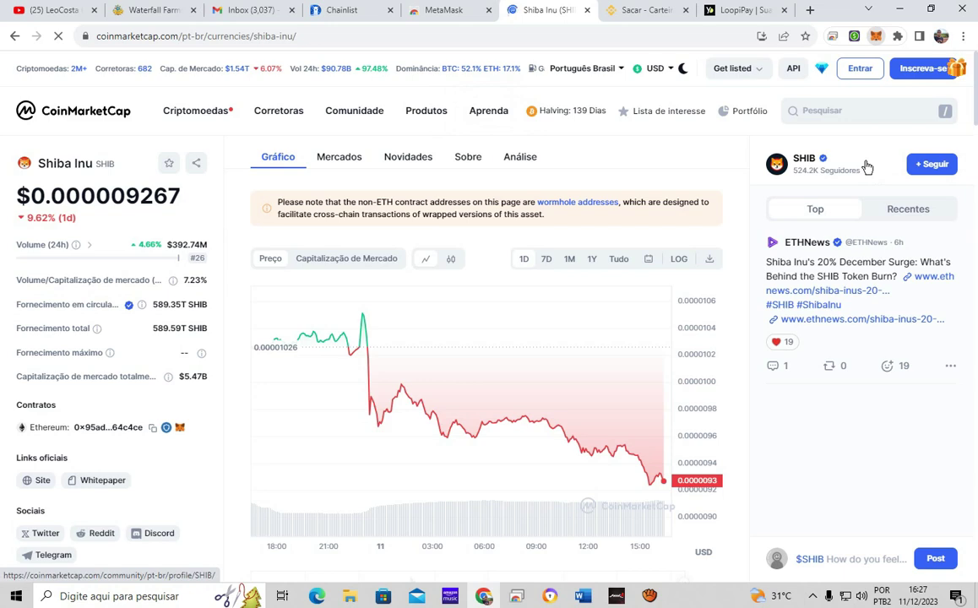
Step: Open MetaMask, dismiss its What's new notice, and search for the token to import using the copied contract address
left_click(876, 37)
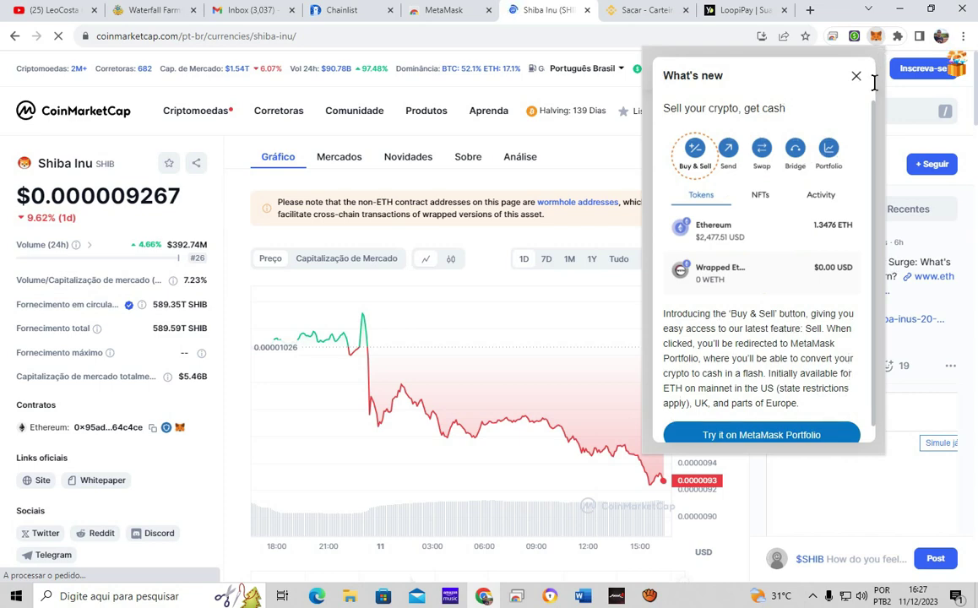
left_click(856, 76)
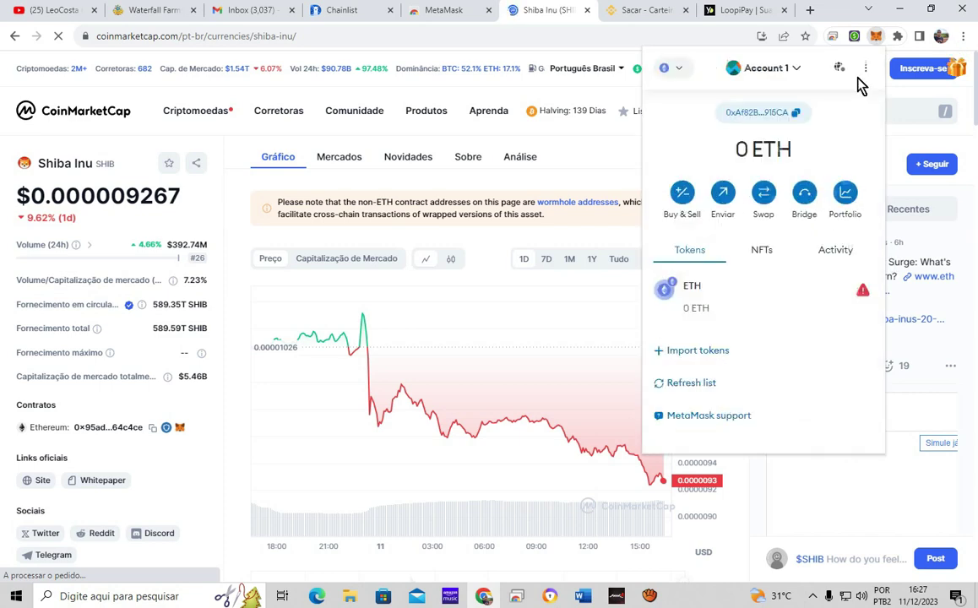
left_click(698, 359)
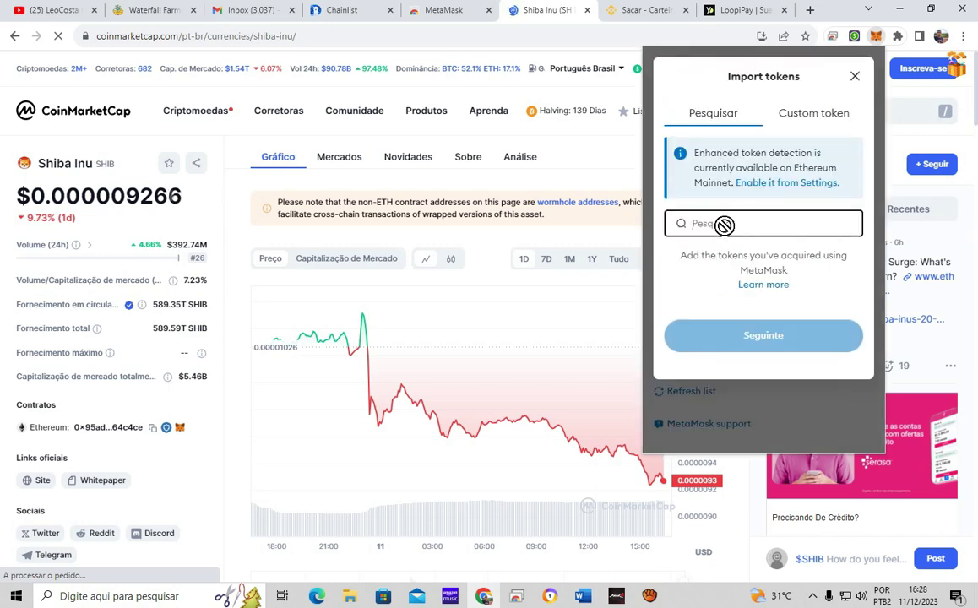
key("ctrl+v")
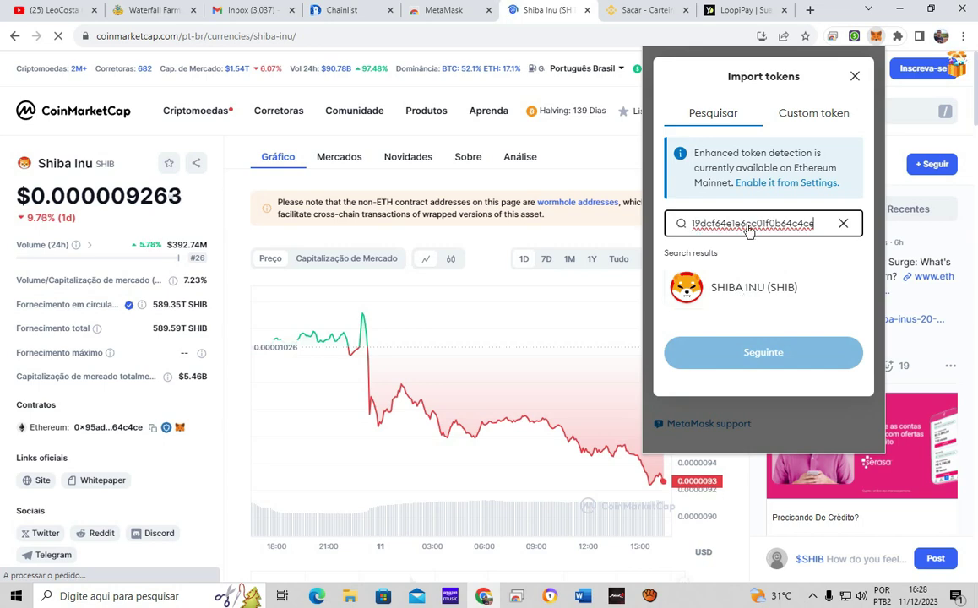
Step: Import the SHIBA INU (SHIB) token into MetaMask Account 1, checking its balance before confirming
left_click(748, 294)
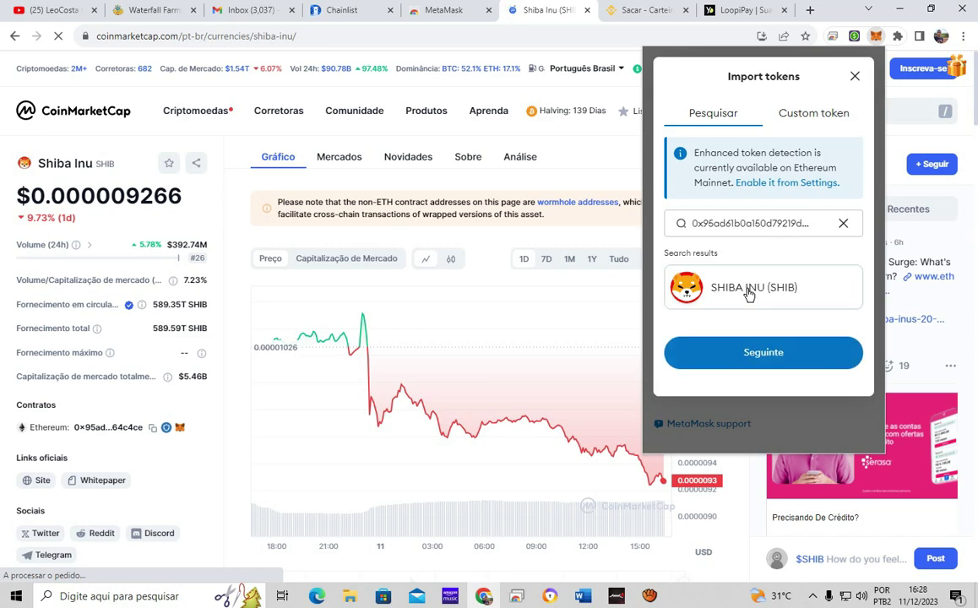
left_click(756, 354)
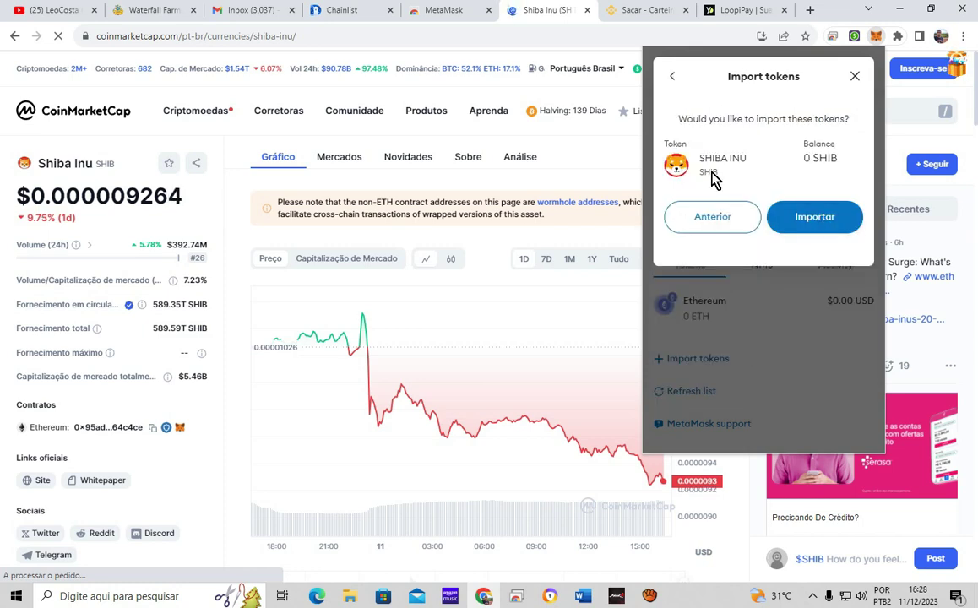
left_click_drag(805, 152, 834, 150)
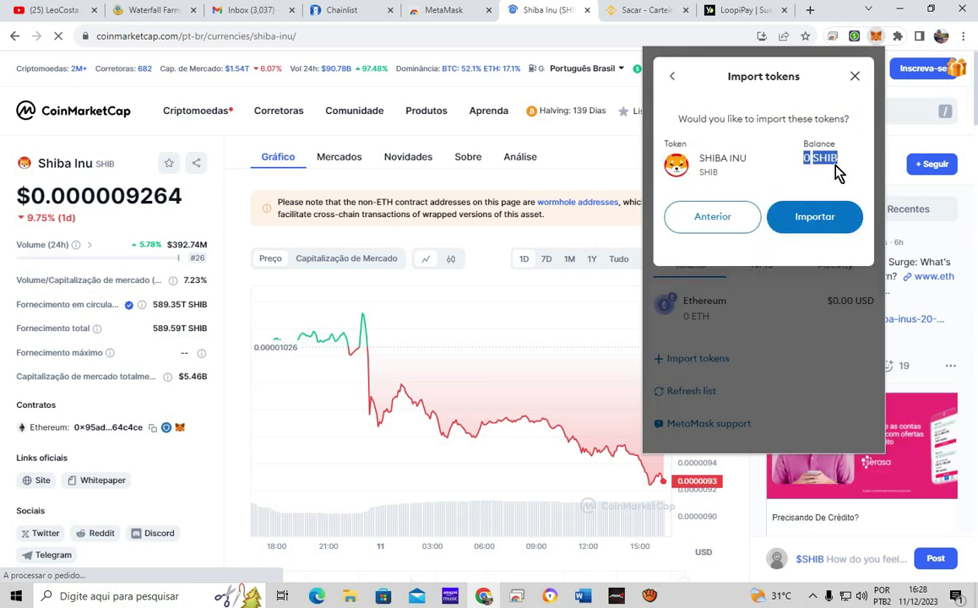
left_click(815, 219)
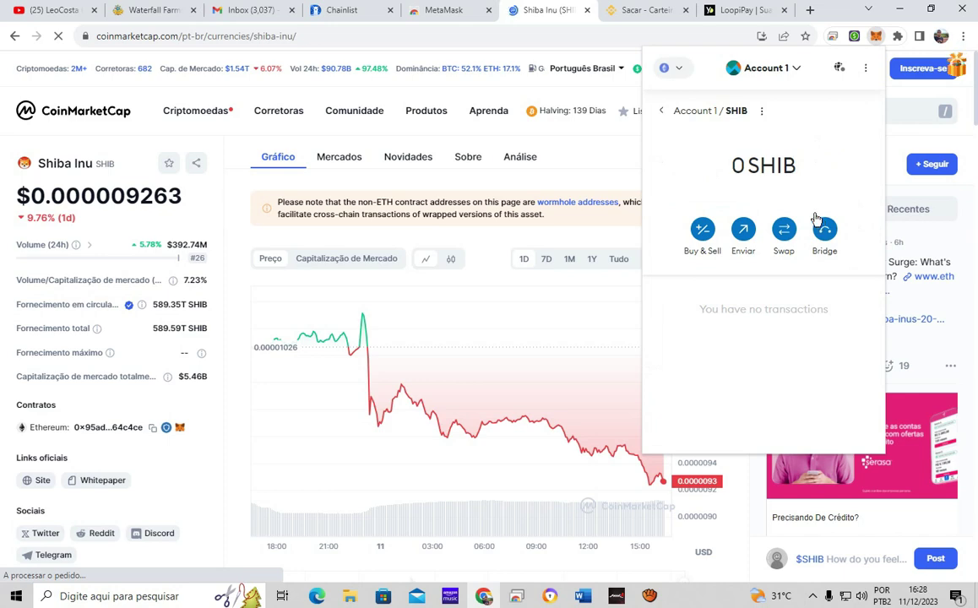
Step: Return to the wallet's token overview and check the list of MetaMask accounts, keeping Account 1
left_click(663, 112)
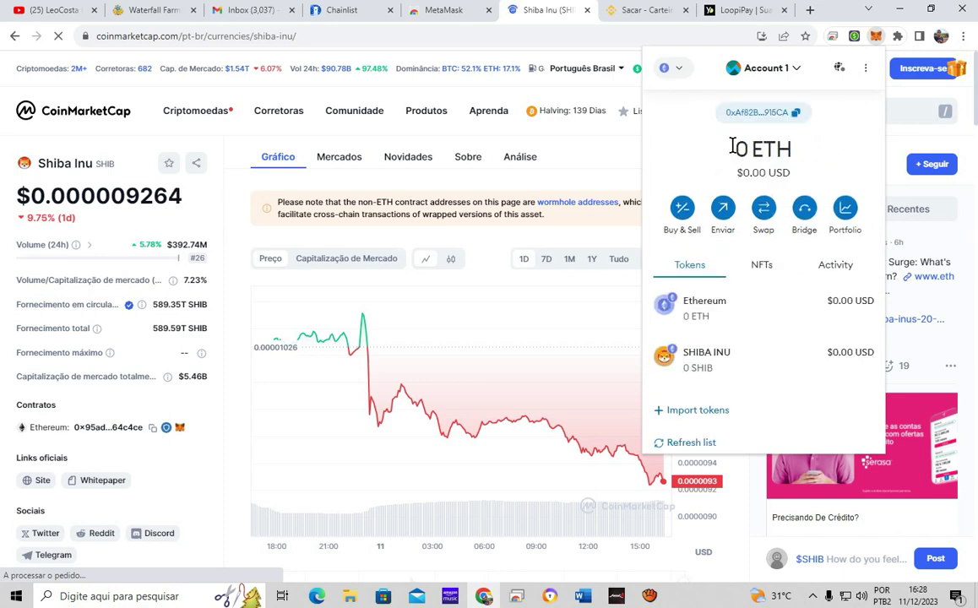
left_click(784, 67)
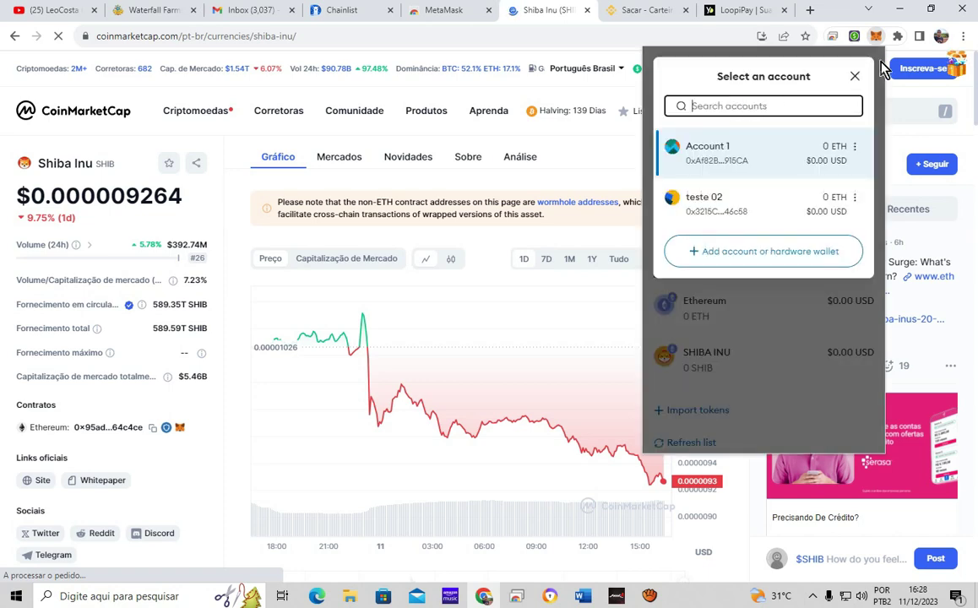
left_click(855, 76)
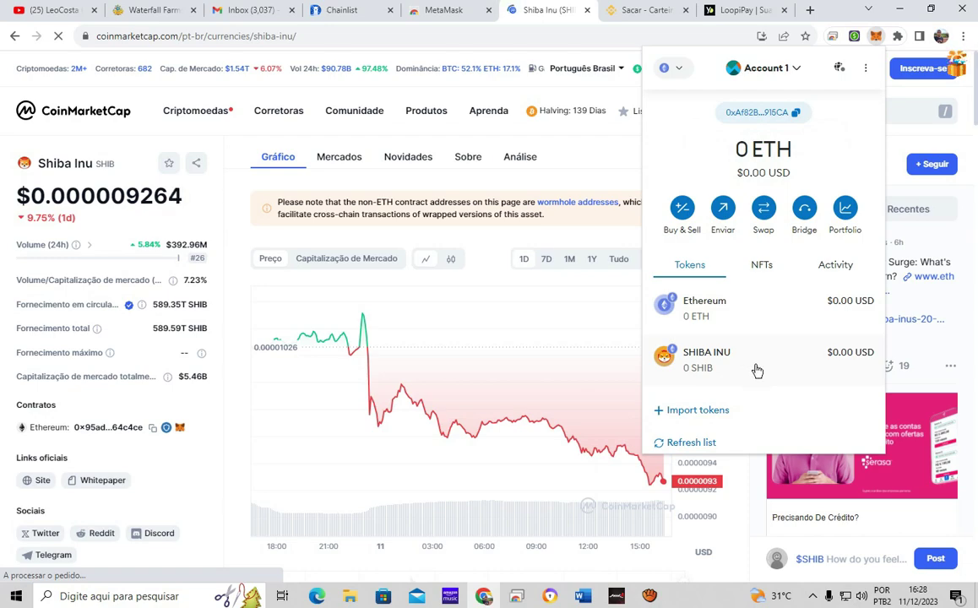
Step: Return to the Binance SHIB withdrawal form, compare the available networks, and choose ETH Ethereum (ERC20) again
key("ctrl+Tab")
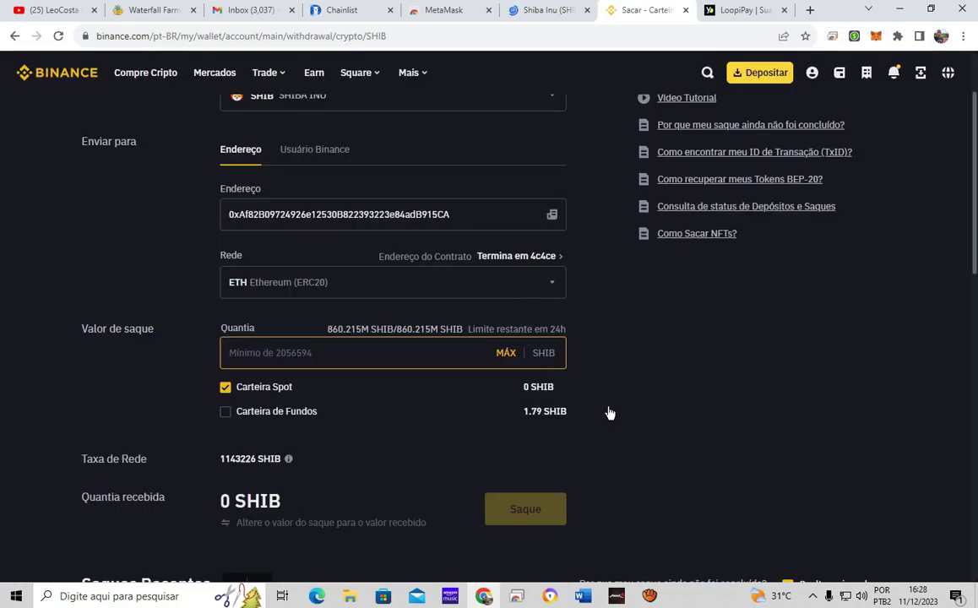
scroll(600, 404, "up", 2)
scroll(541, 395, "down", 4)
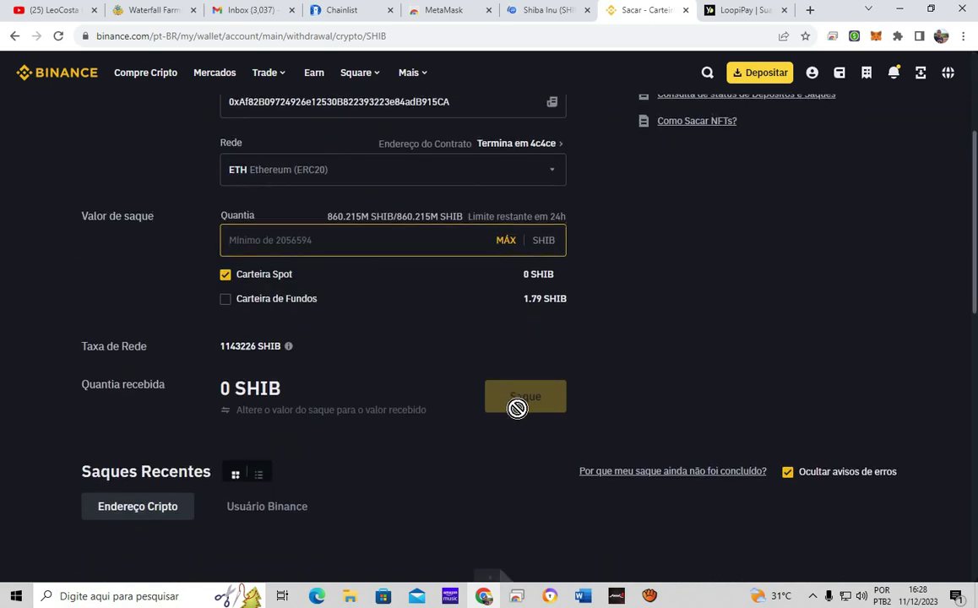
scroll(578, 393, "up", 3)
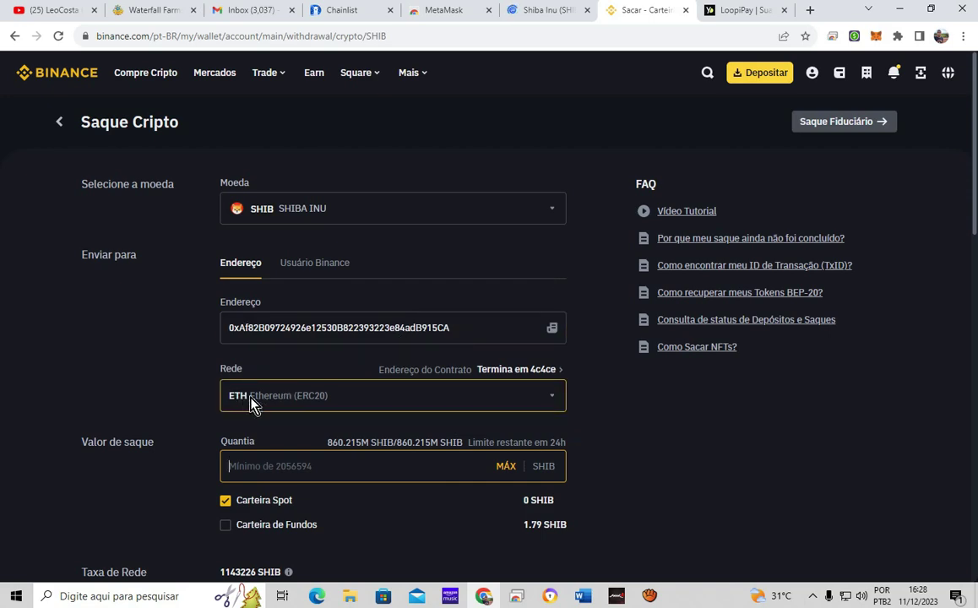
left_click(551, 403)
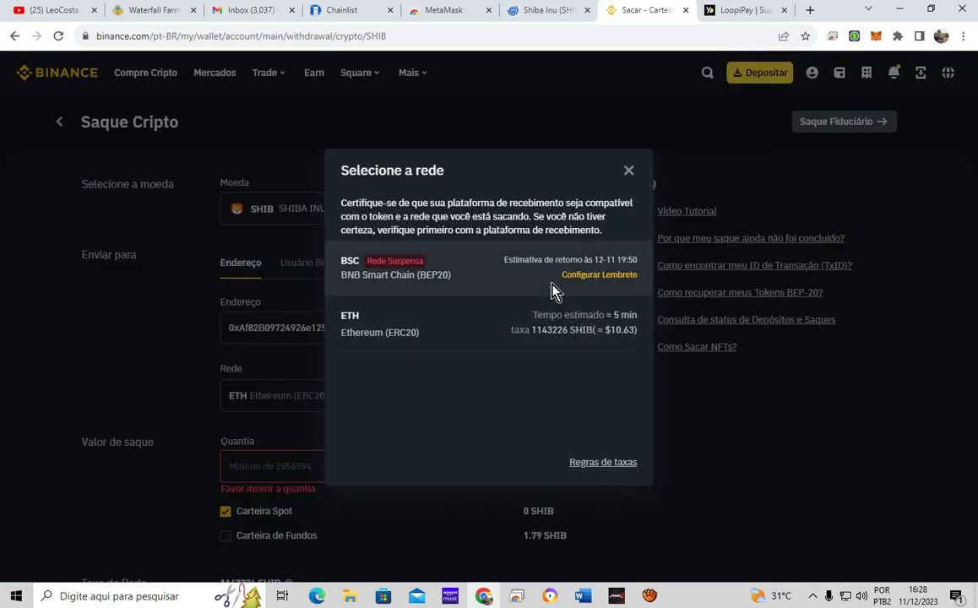
left_click(465, 335)
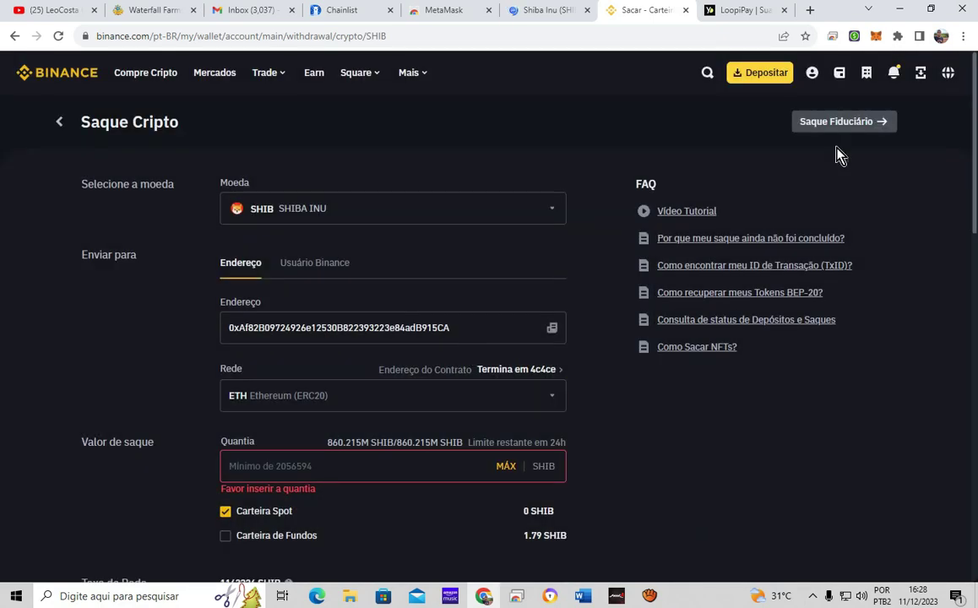
Step: Open MetaMask, dismiss its What's new notice, check the currency of the active network, and close the wallet
left_click(876, 37)
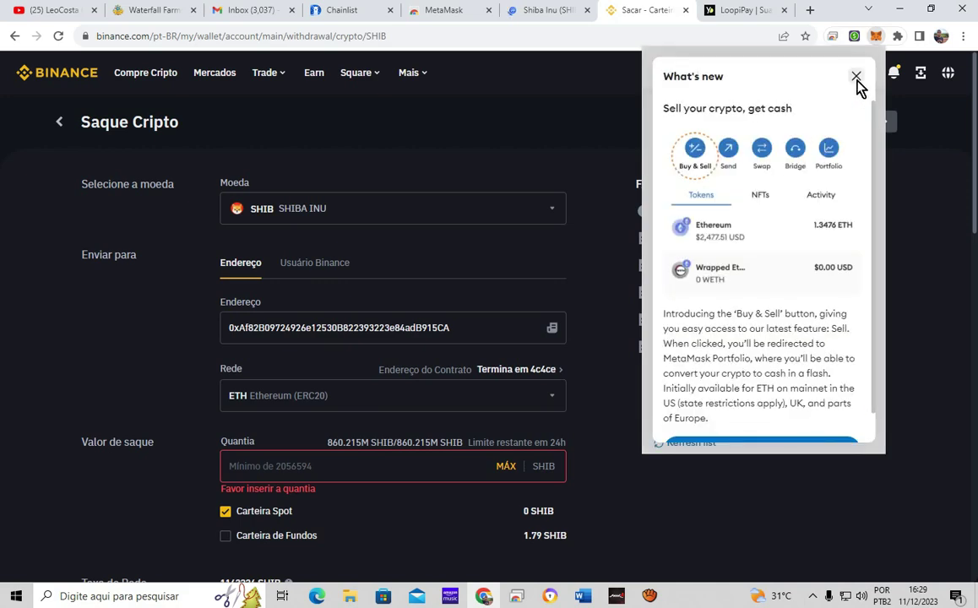
left_click(857, 81)
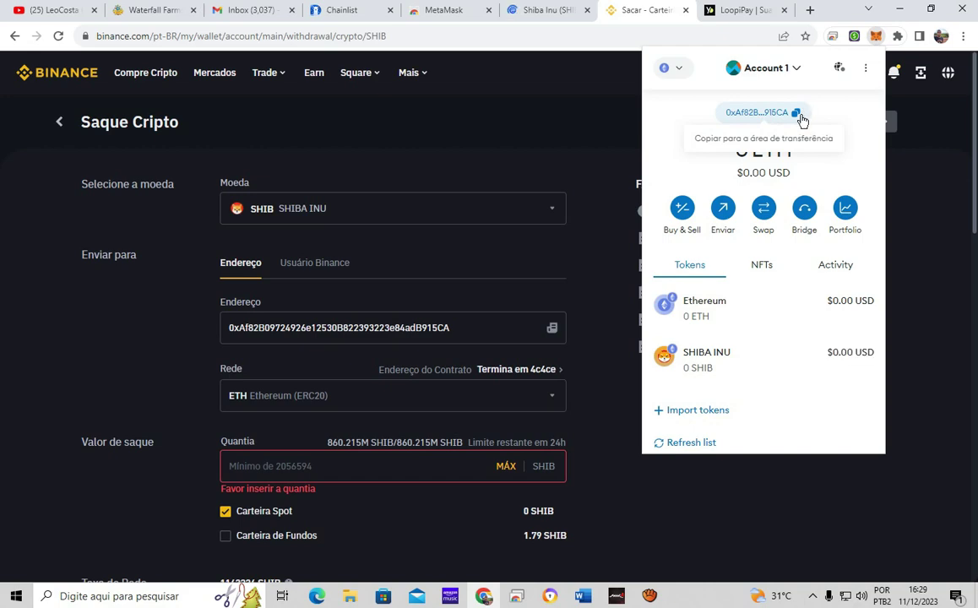
left_click_drag(748, 149, 801, 151)
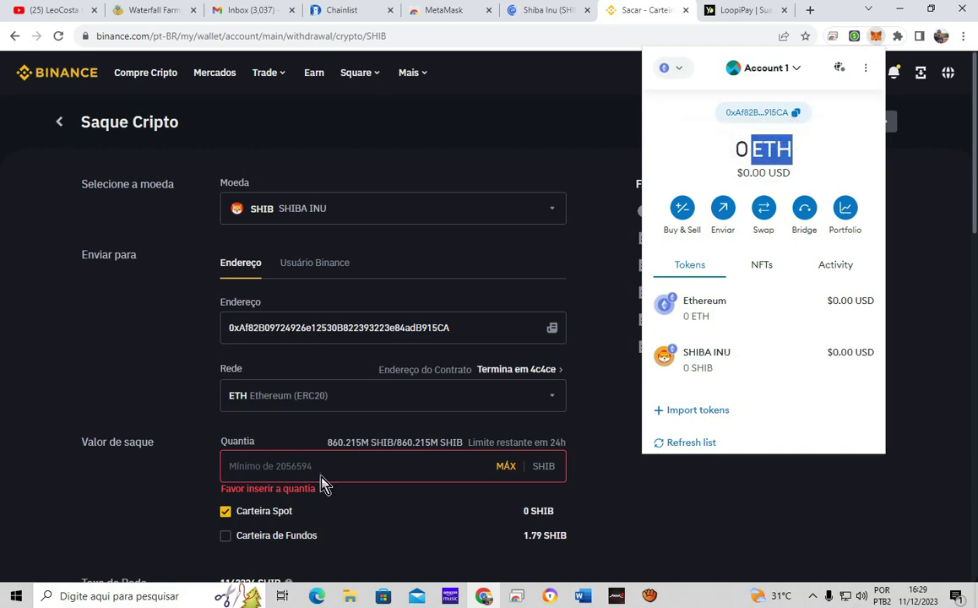
left_click(574, 428)
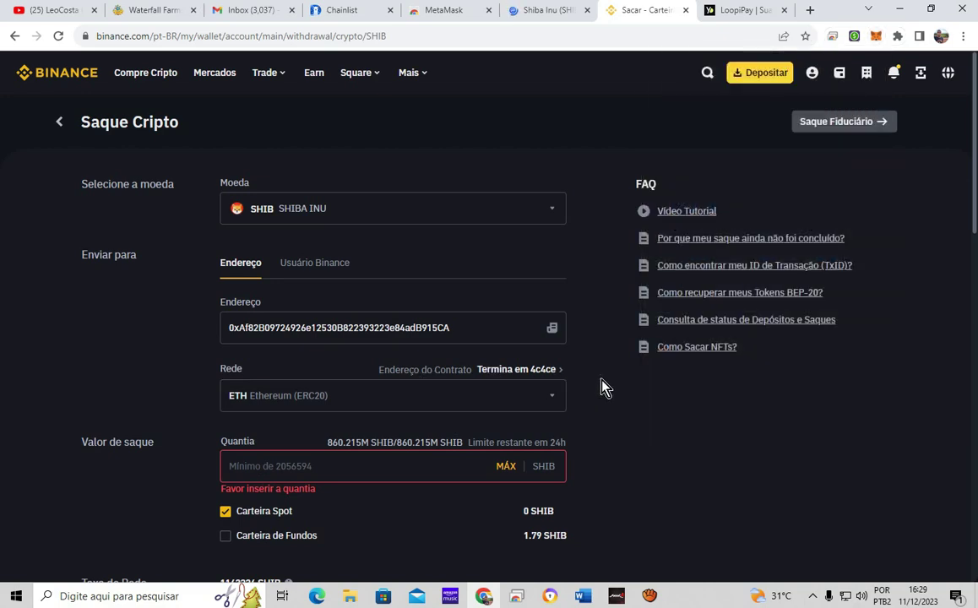
Step: Select BSC BNB Smart Chain (BEP20) as the withdrawal network and confirm being certain of the address's compatibility
left_click(548, 403)
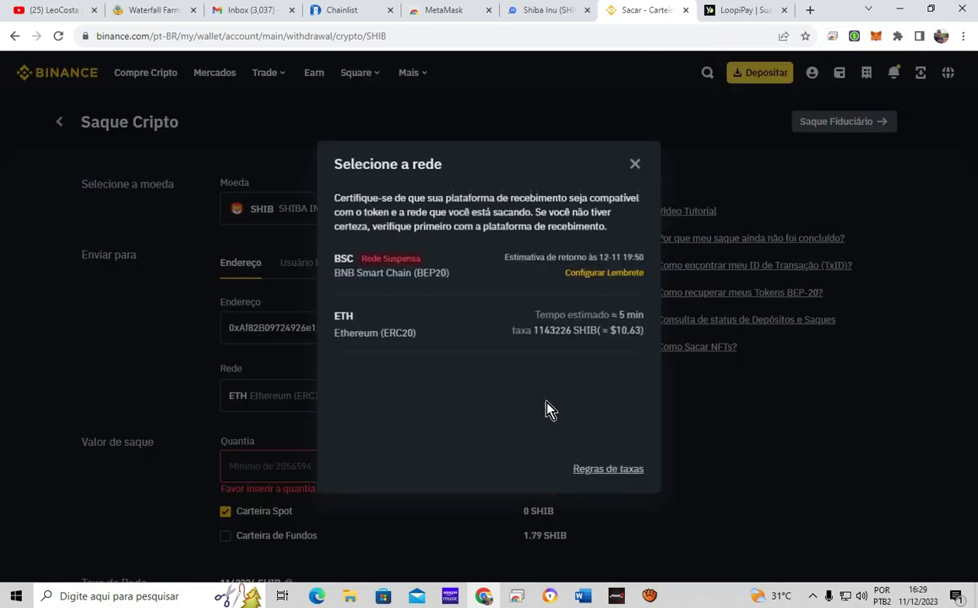
left_click(391, 284)
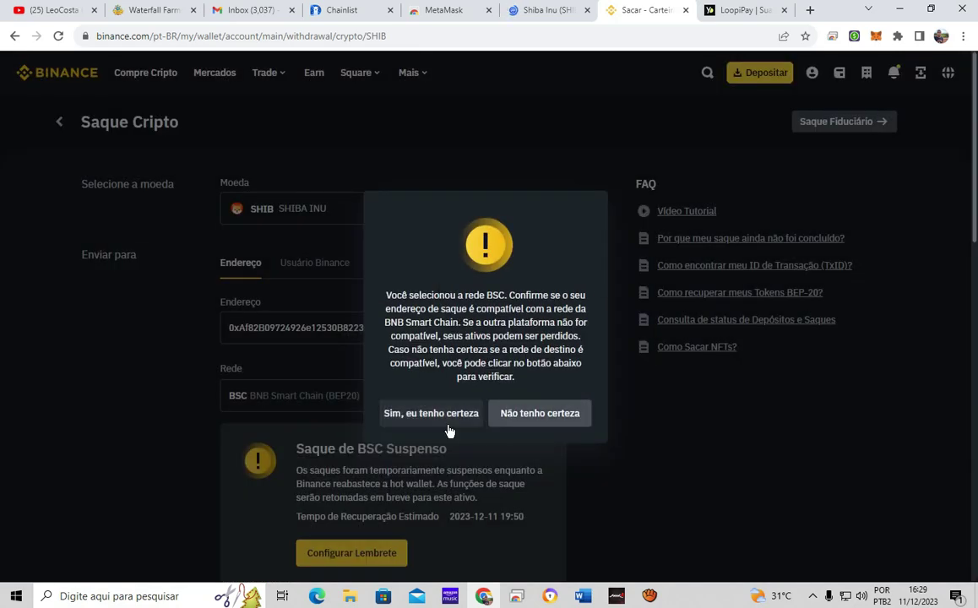
left_click(439, 414)
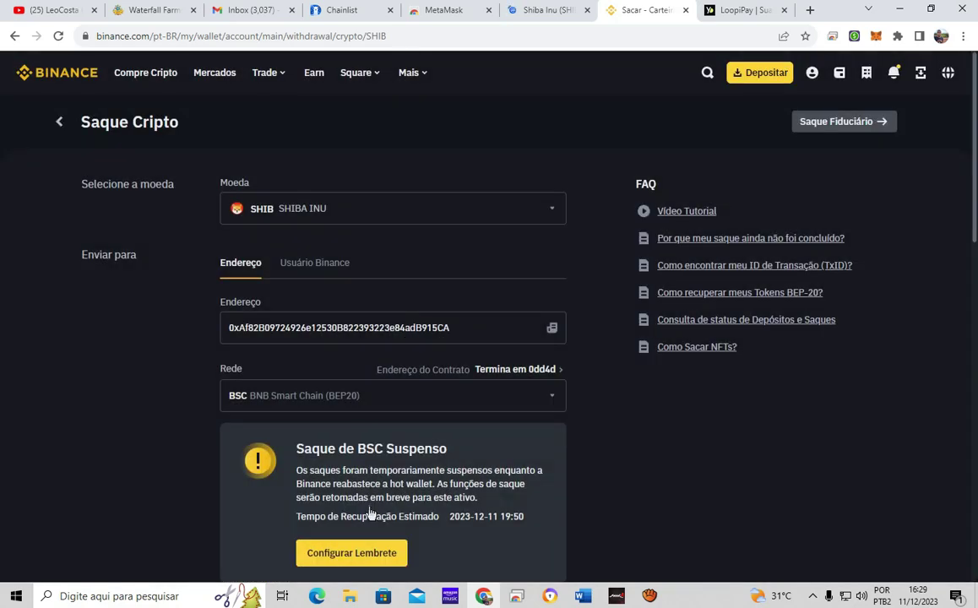
Step: Clear the wallet address from the SHIB withdrawal form
double_click(483, 329)
left_click(483, 329)
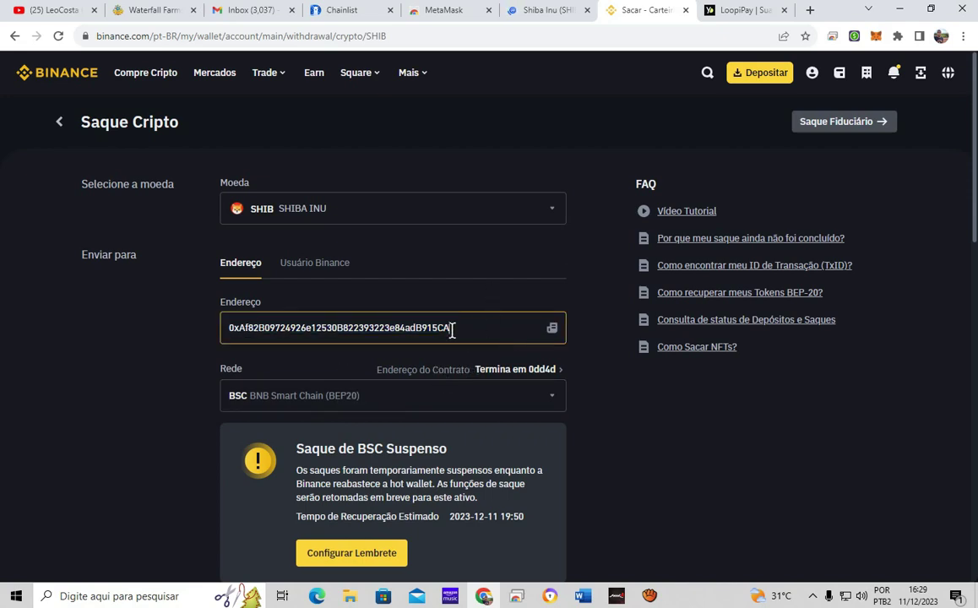
key("BackSpace")
key("ctrl+a")
key("BackSpace")
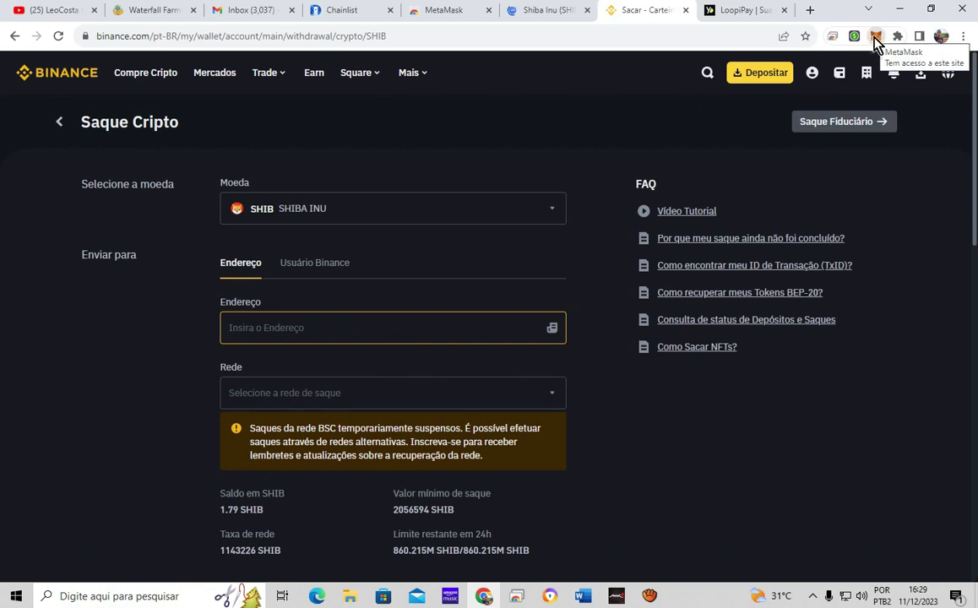
Step: Open MetaMask, dismiss its What's new notice, and switch the active network to BNB Chain
left_click(878, 39)
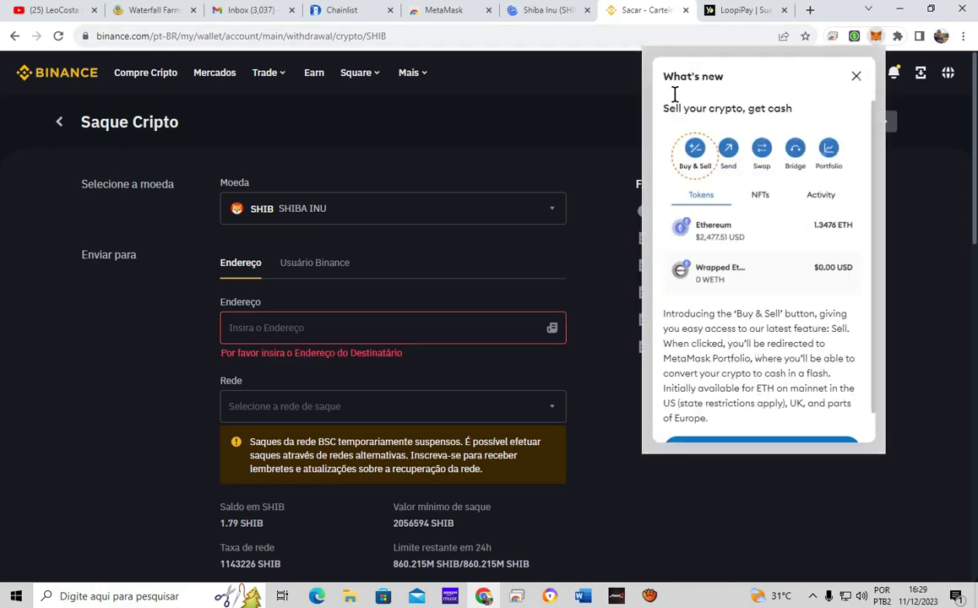
left_click(856, 78)
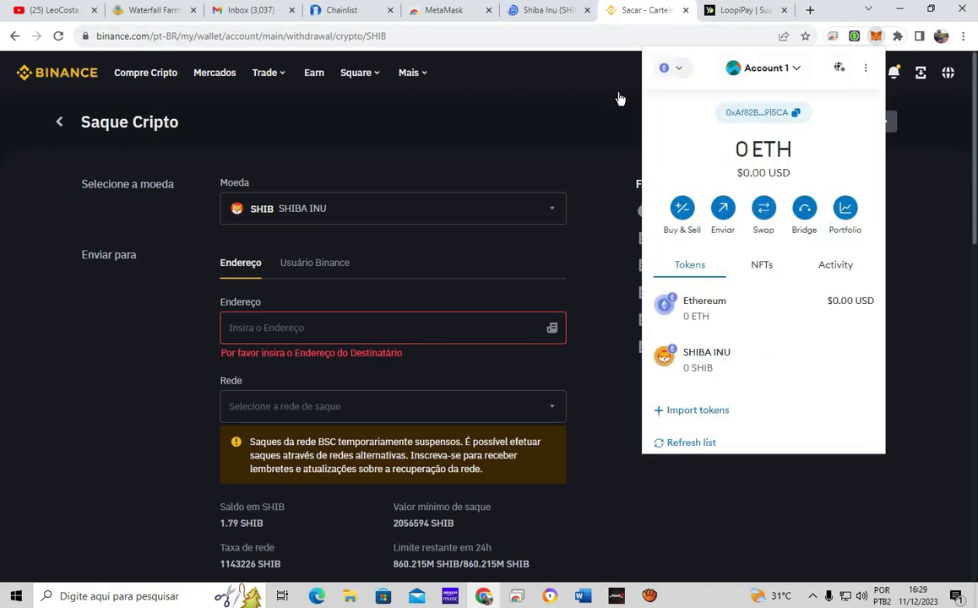
left_click(680, 72)
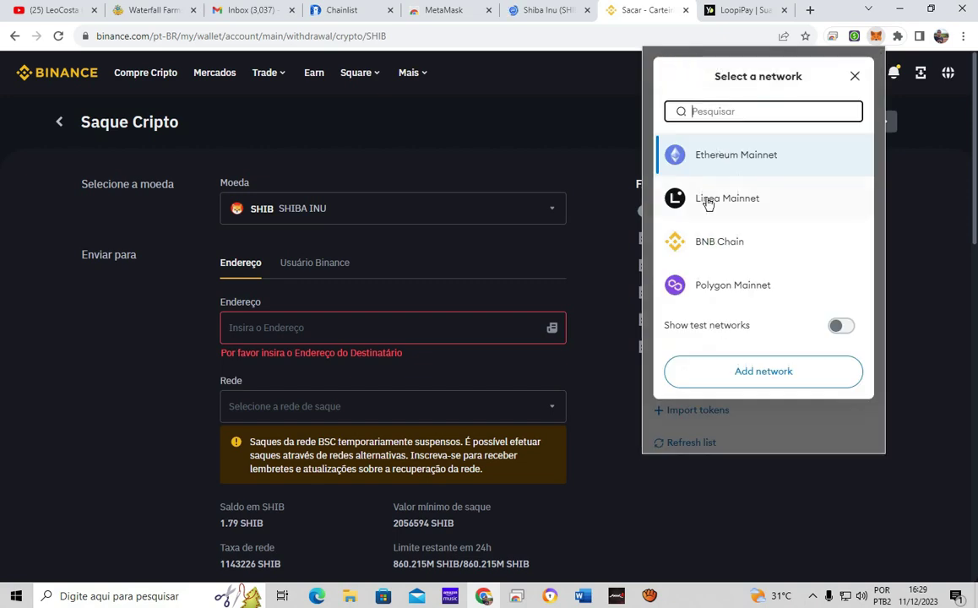
left_click(718, 250)
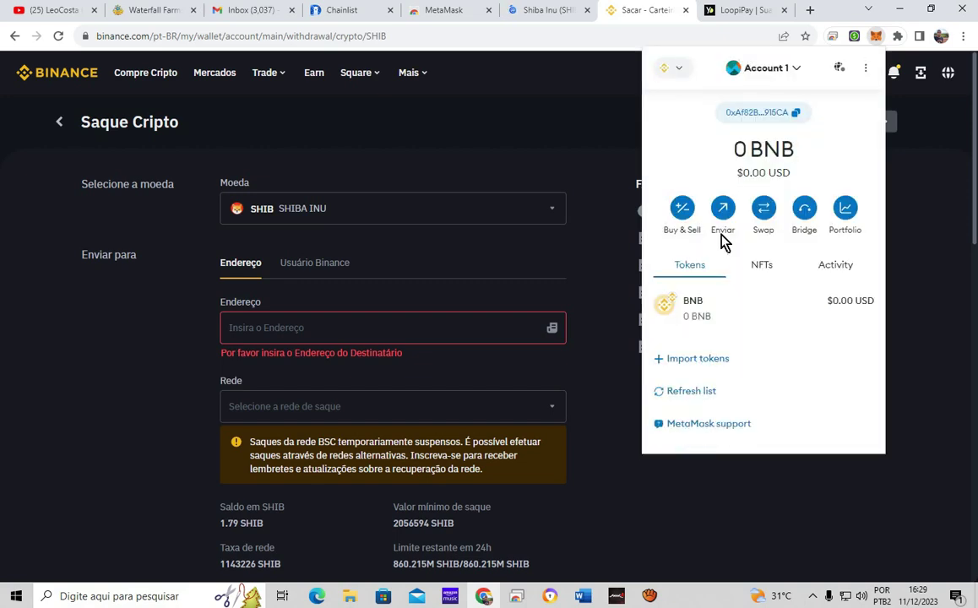
Step: Examine MetaMask's custom token import form, close it, and check the Shiba Inu contract listing on CoinMarketCap
left_click(850, 84)
left_click(688, 359)
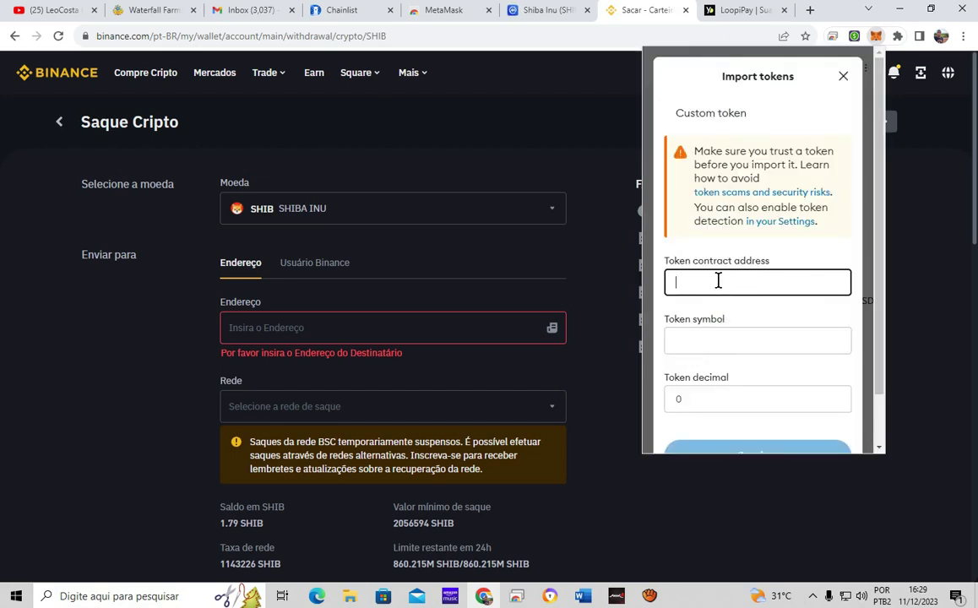
scroll(718, 281, "down", 1)
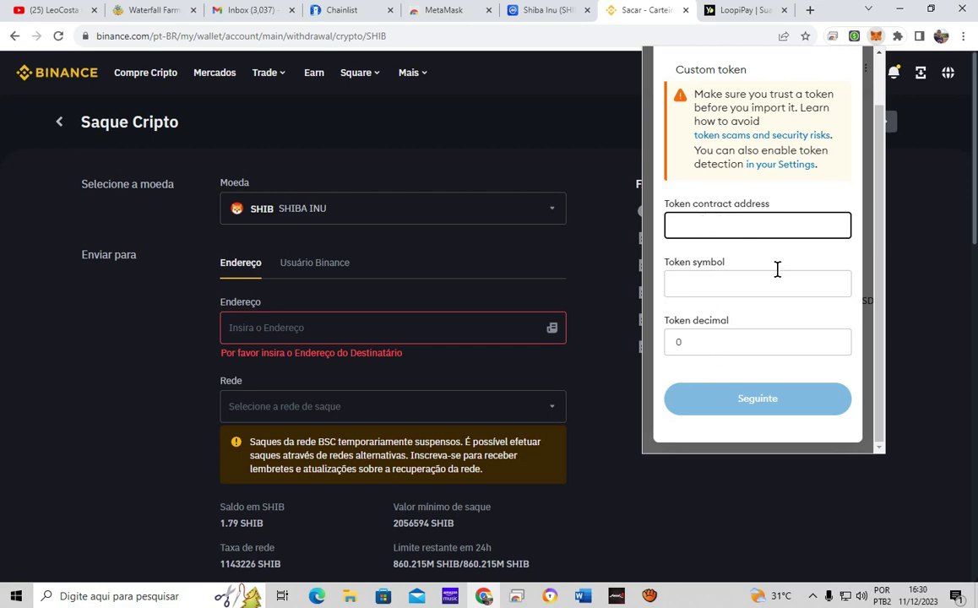
scroll(849, 114, "up", 1)
left_click(843, 77)
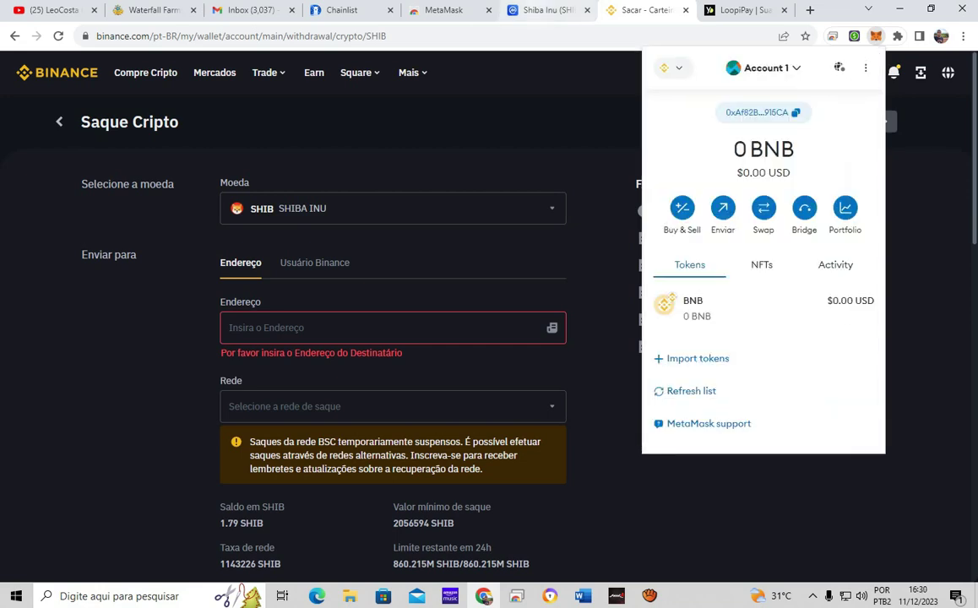
left_click(547, 11)
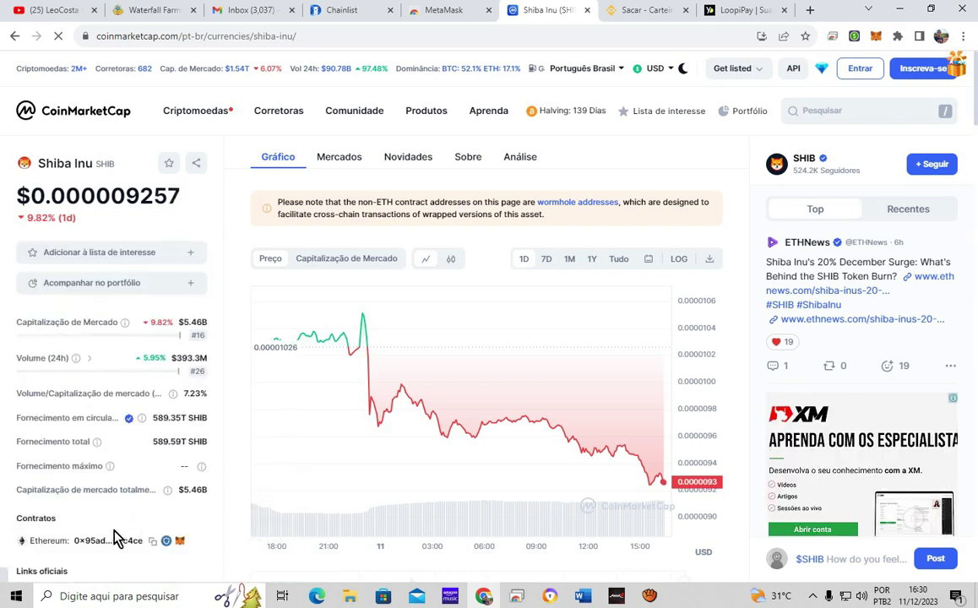
scroll(121, 478, "down", 2)
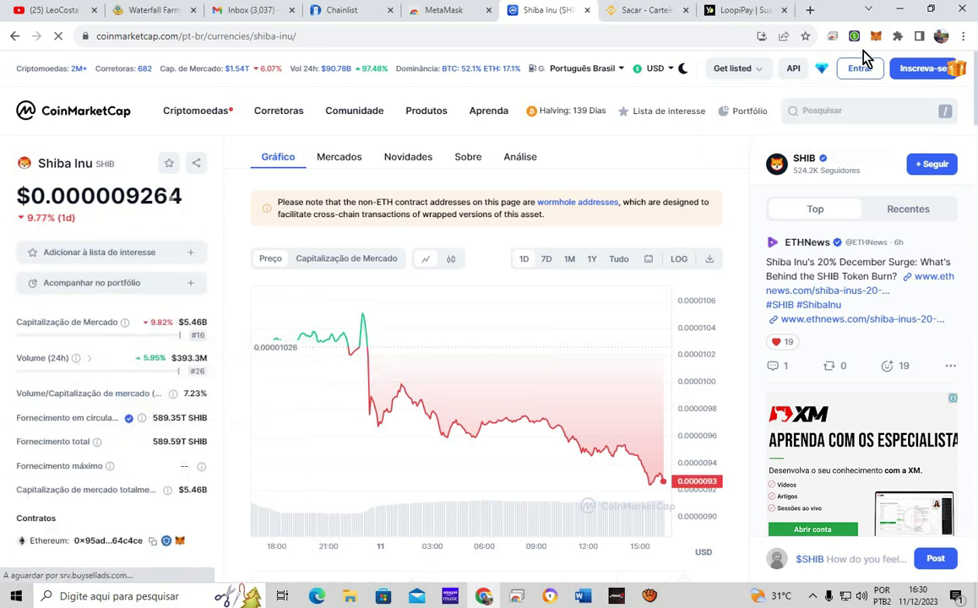
Step: Return to the Binance SHIB withdrawal form, choose ETH Ethereum (ERC20) as the network, and review the withdrawal details
left_click(648, 10)
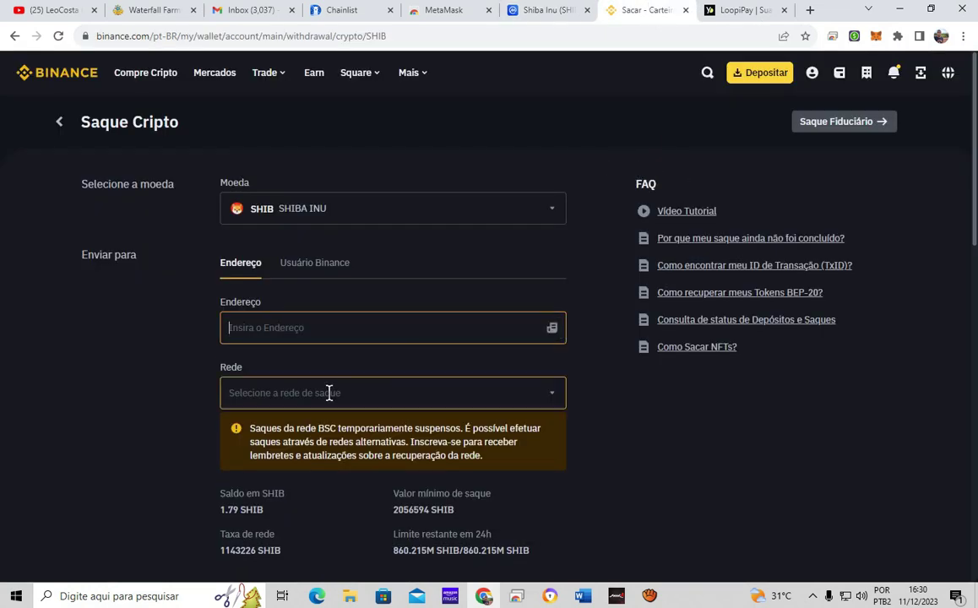
left_click(388, 392)
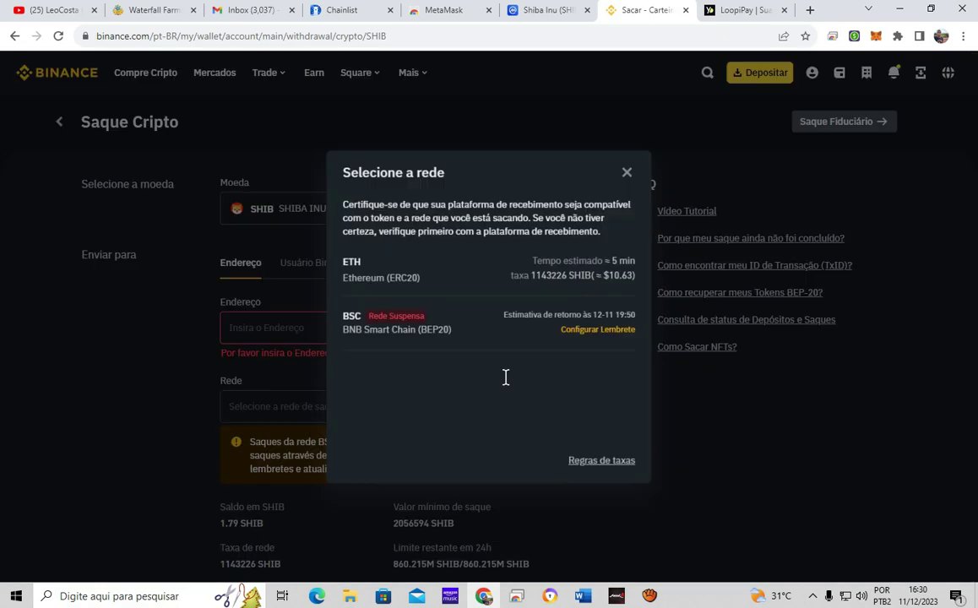
left_click(404, 284)
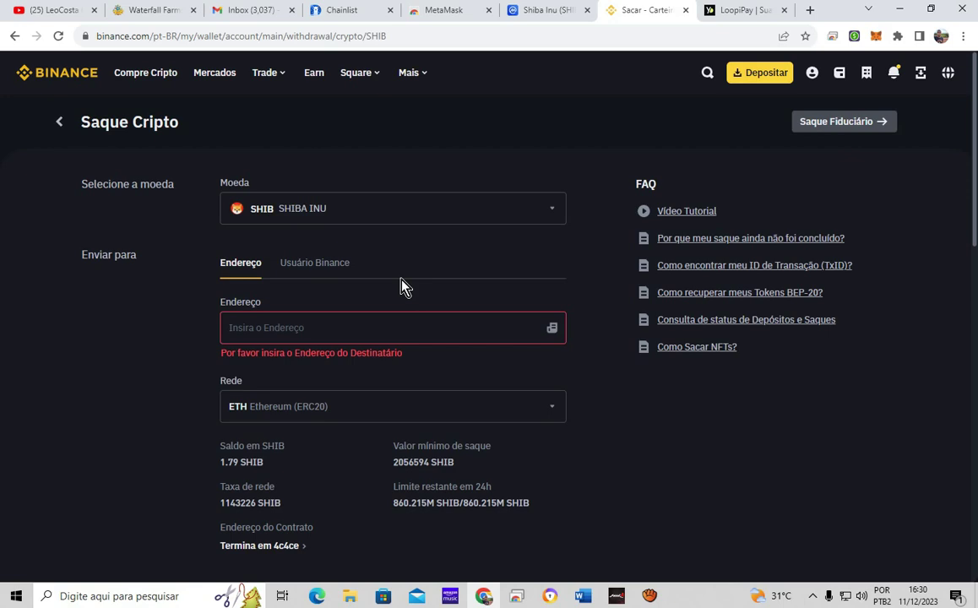
scroll(404, 286, "down", 3)
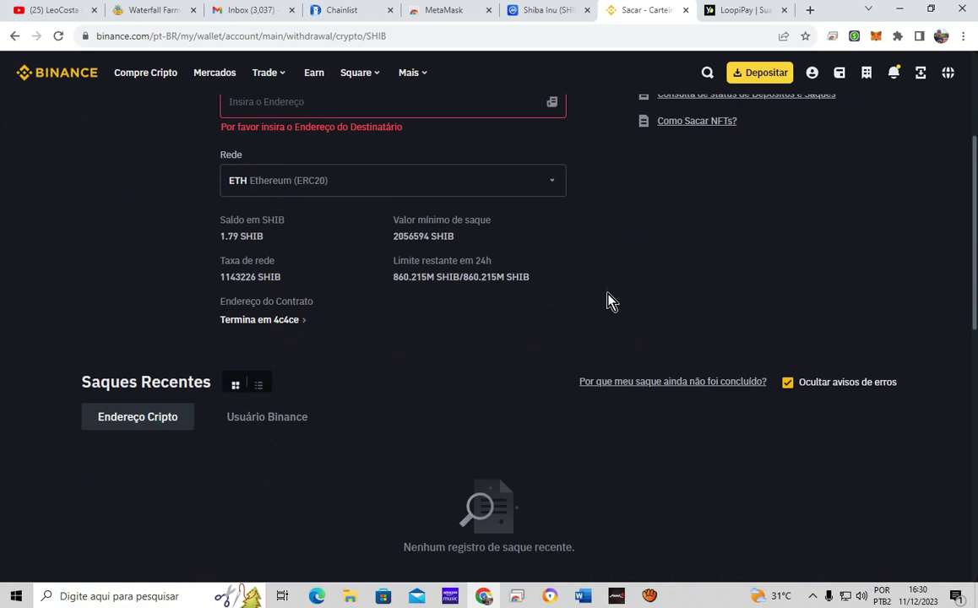
scroll(608, 301, "up", 2)
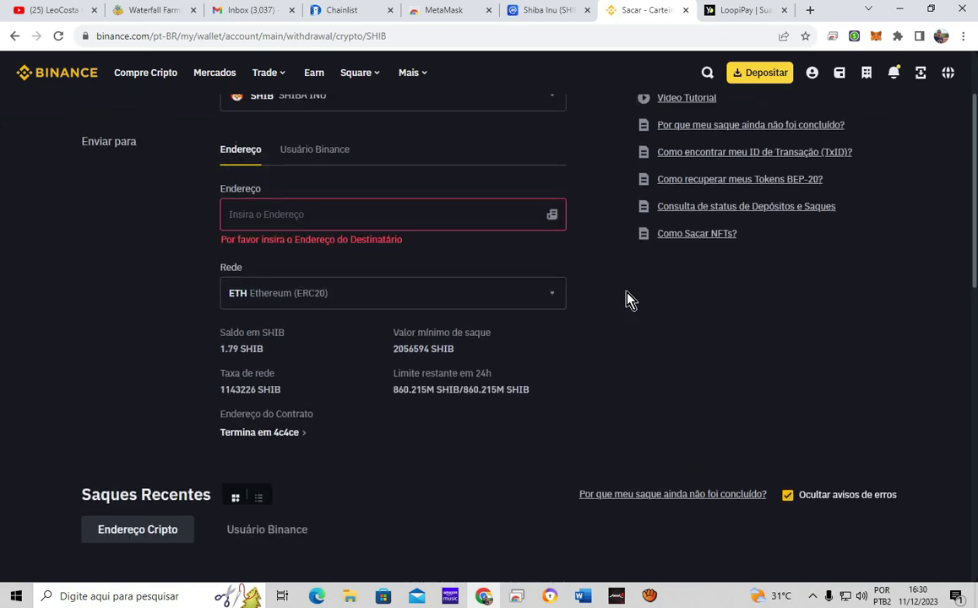
scroll(588, 201, "up", 2)
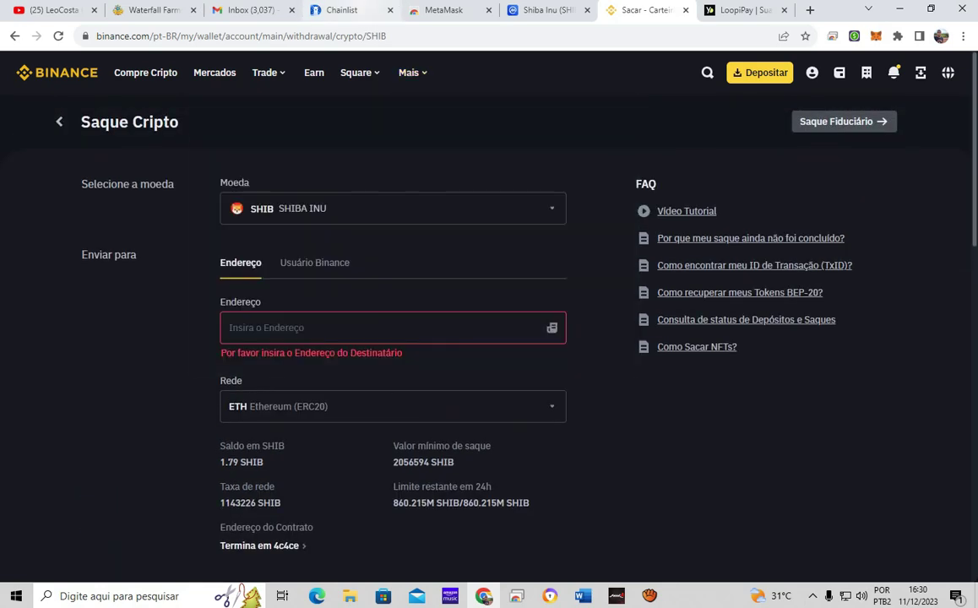
Step: View the shiba networks on Chainlist, and open MetaMask's page for adding a network
left_click(364, 17)
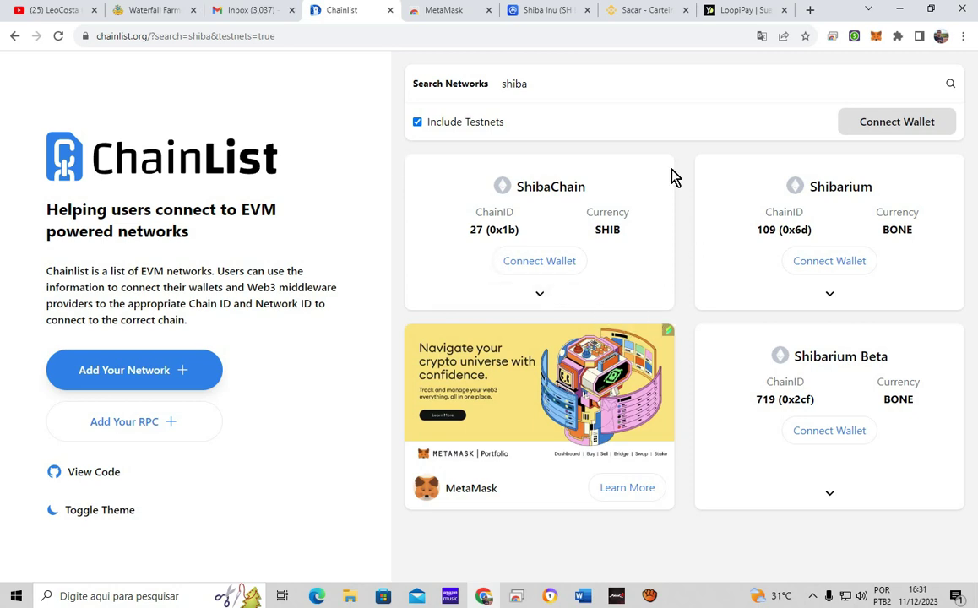
left_click(876, 38)
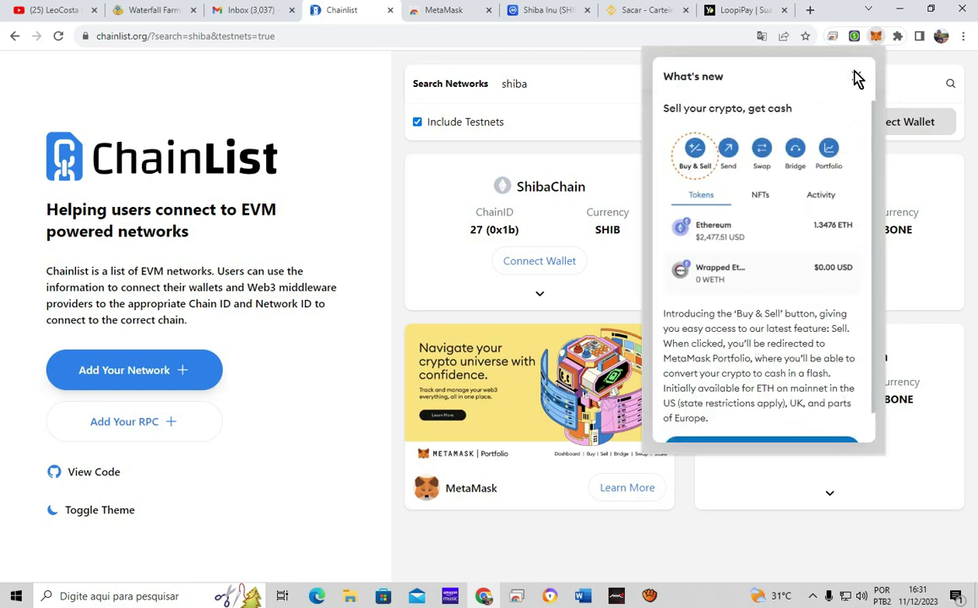
left_click(856, 78)
left_click(680, 74)
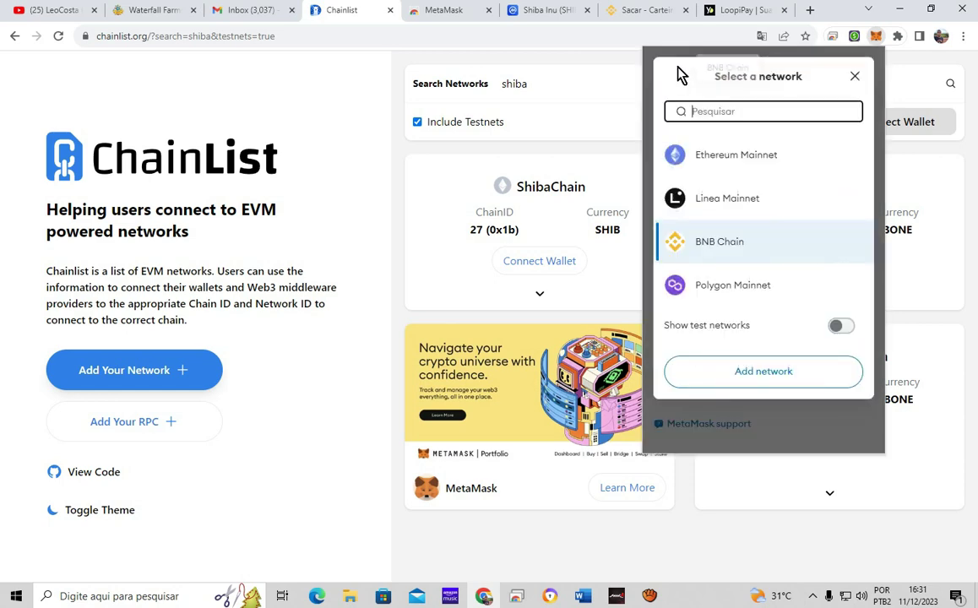
left_click(794, 376)
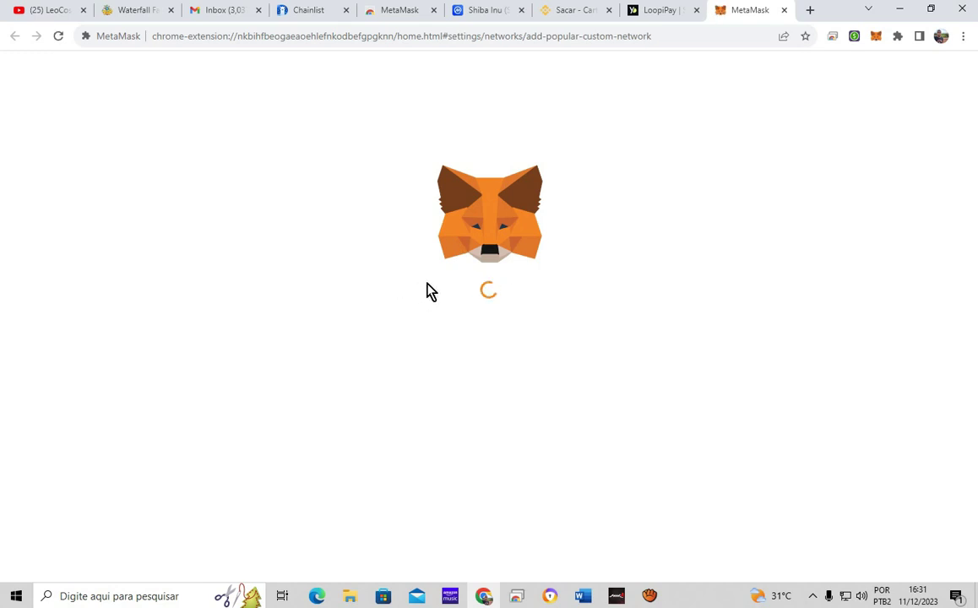
scroll(422, 312, "down", 1)
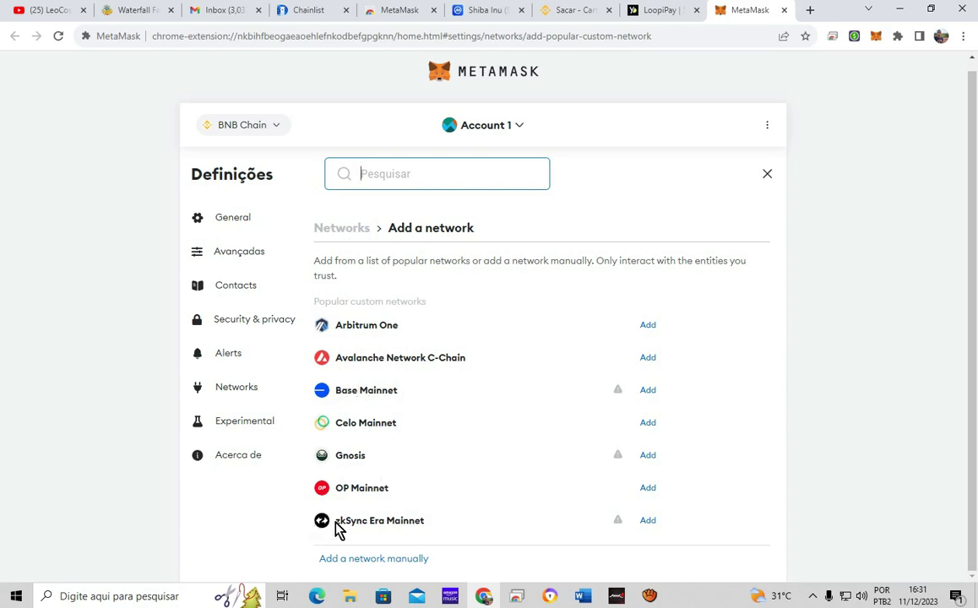
Step: Check which networks the MetaMask wallet already offers and review the popular custom networks that can be added
left_click(876, 37)
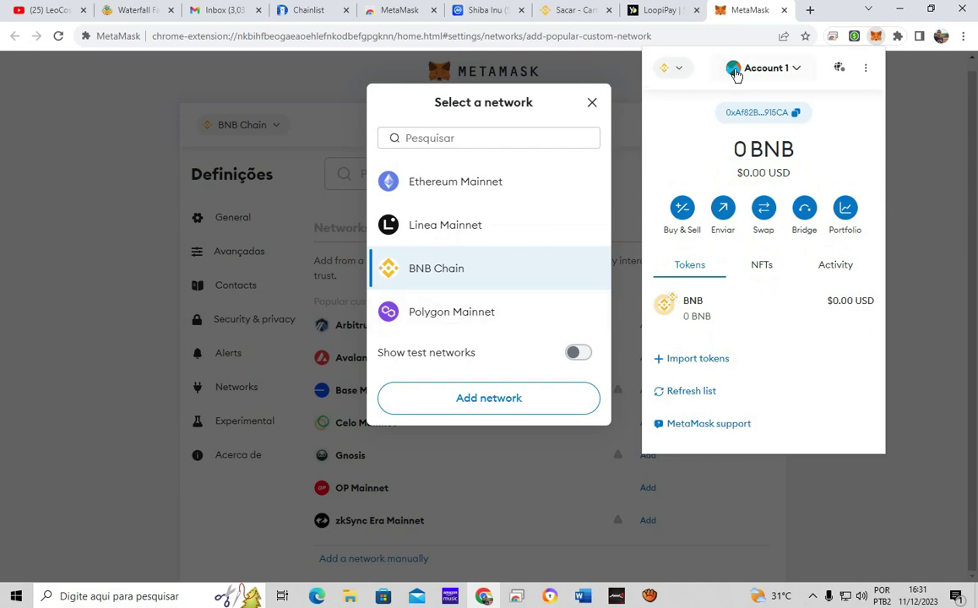
left_click(677, 70)
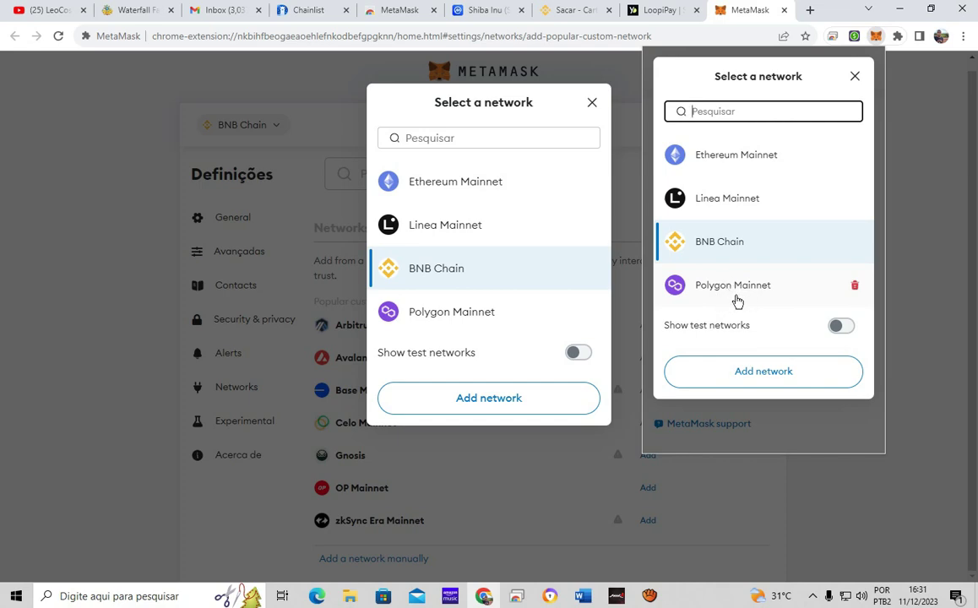
left_click(950, 190)
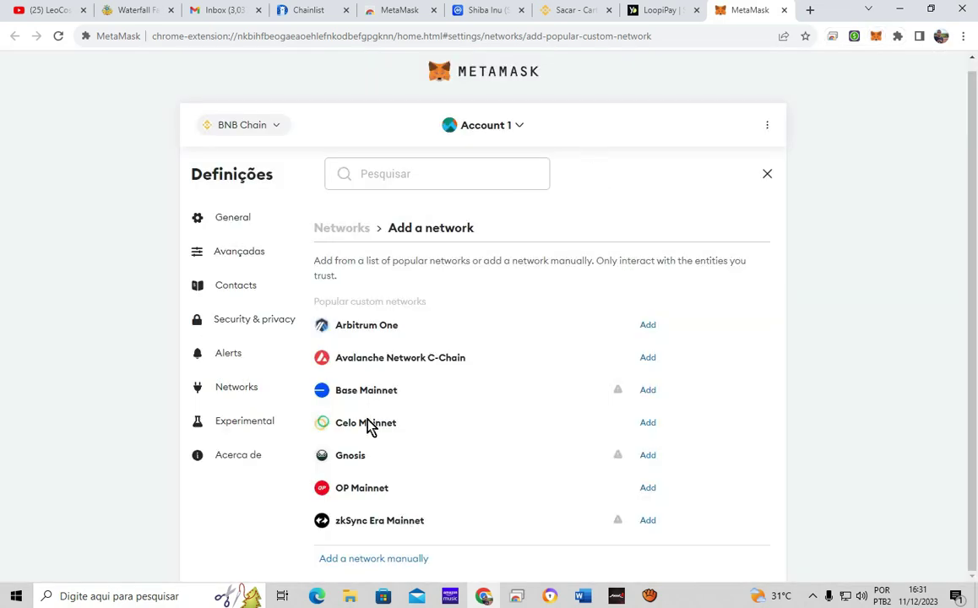
mouse_move(634, 378)
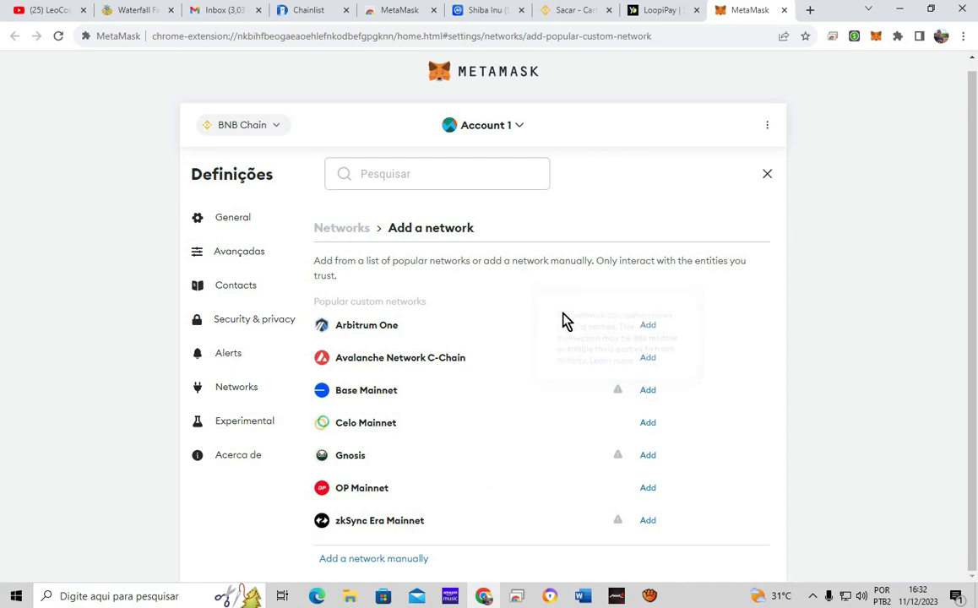
scroll(564, 321, "up", 1)
Step: Switch to the LoopiPay website
left_click(661, 11)
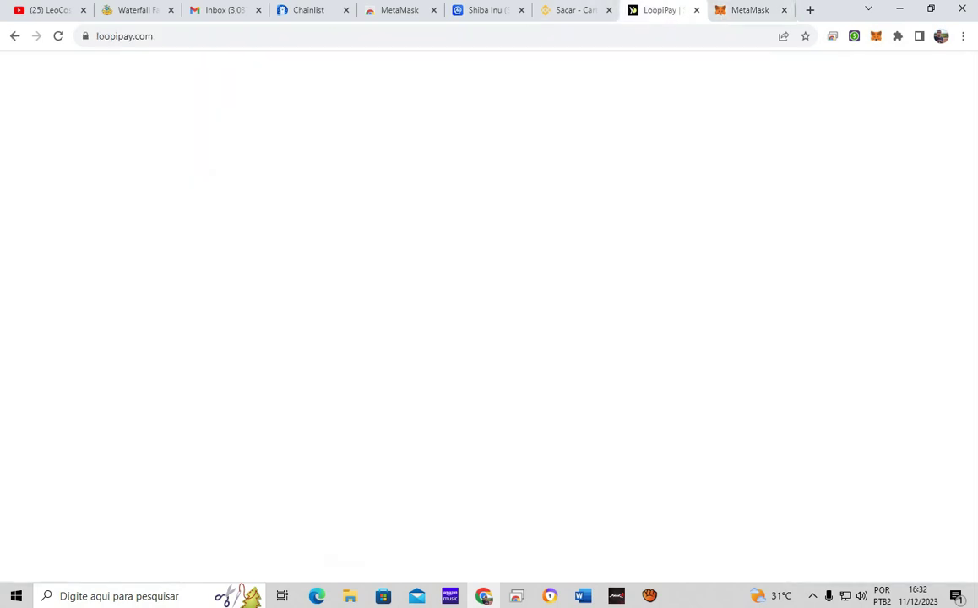